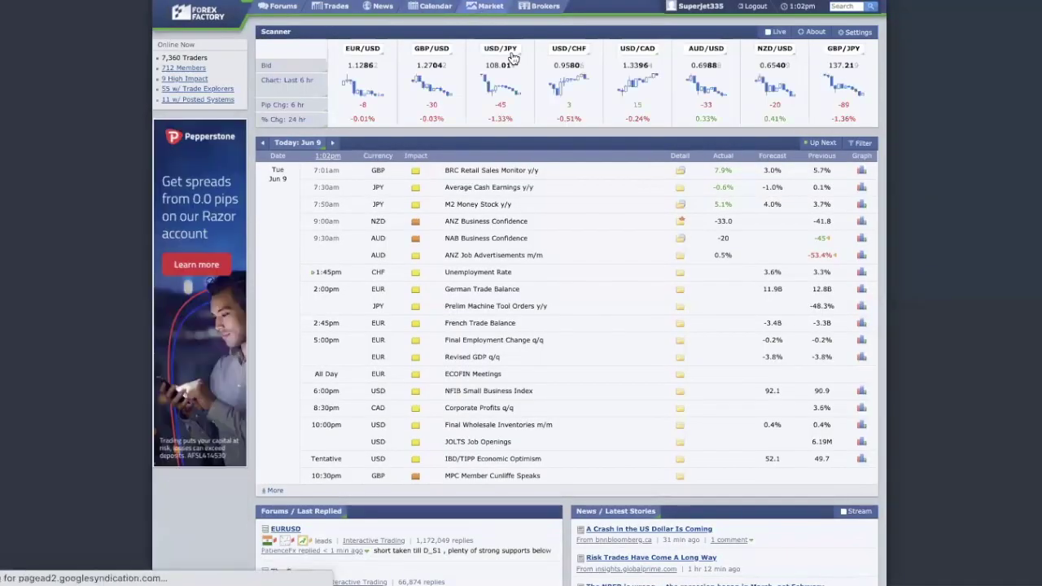
# Step: Examine the market session hours for Sydney, Tokyo, London and New York in the Sessions chart
pyautogui.scroll(-3, 706, 208)
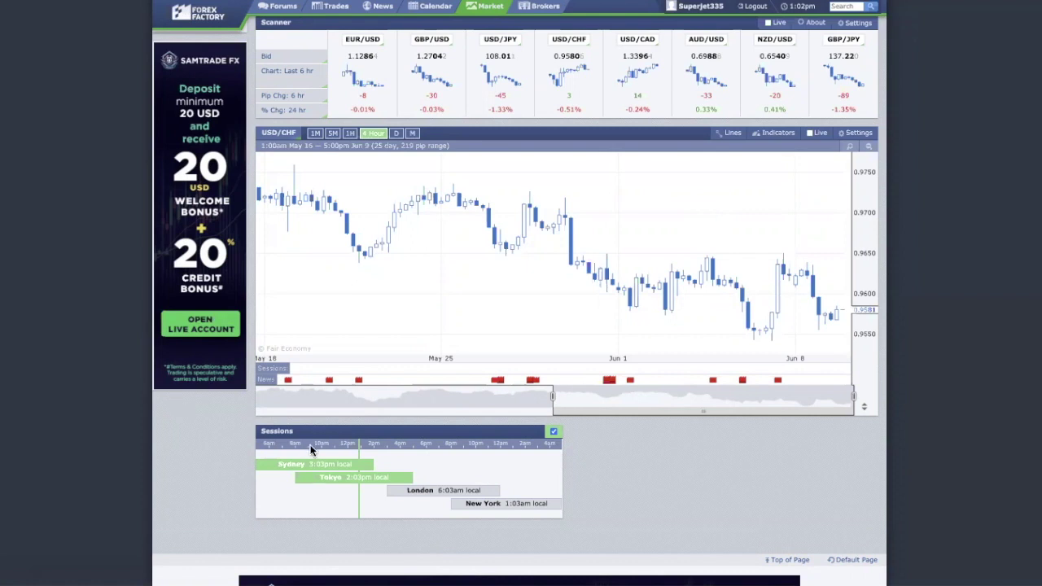
pyautogui.moveTo(310, 465)
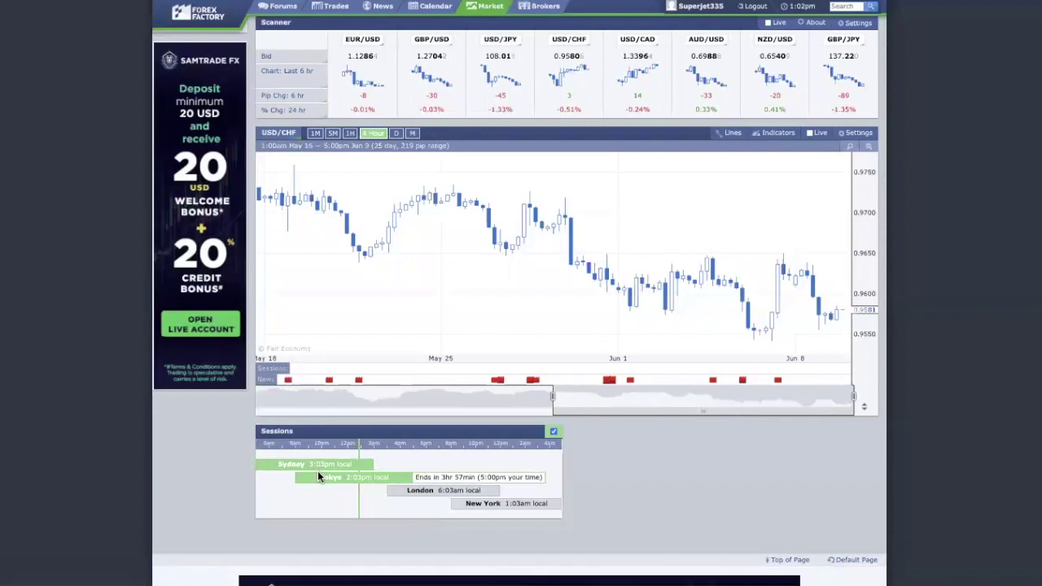
pyautogui.moveTo(413, 491)
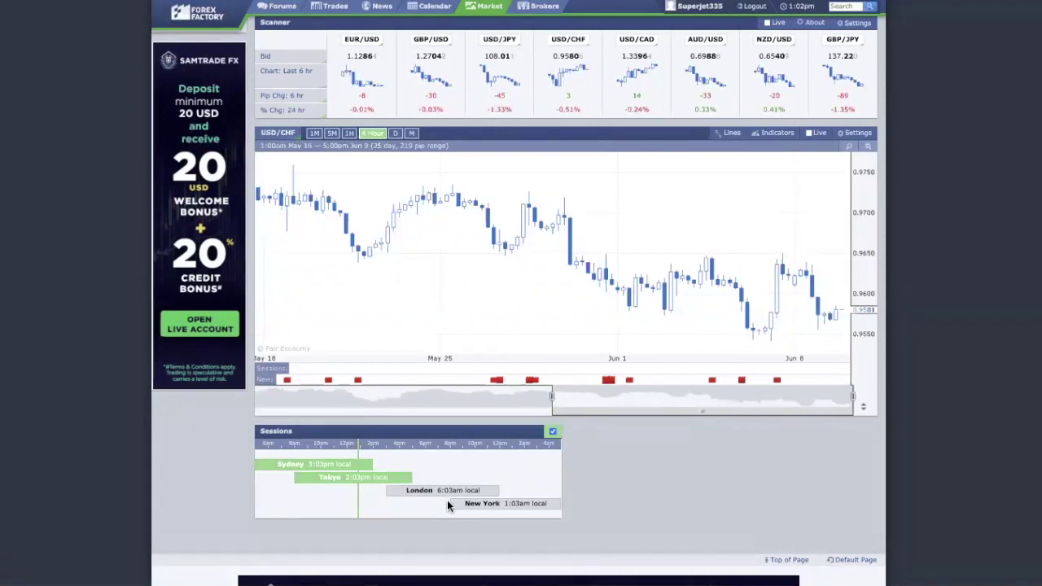
pyautogui.moveTo(523, 503)
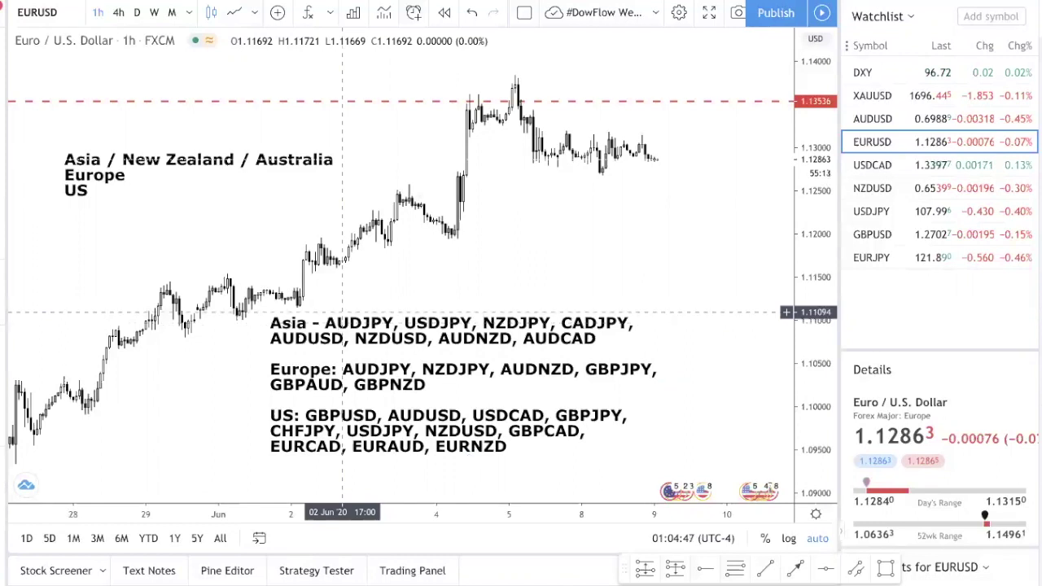
pyautogui.click(80, 161)
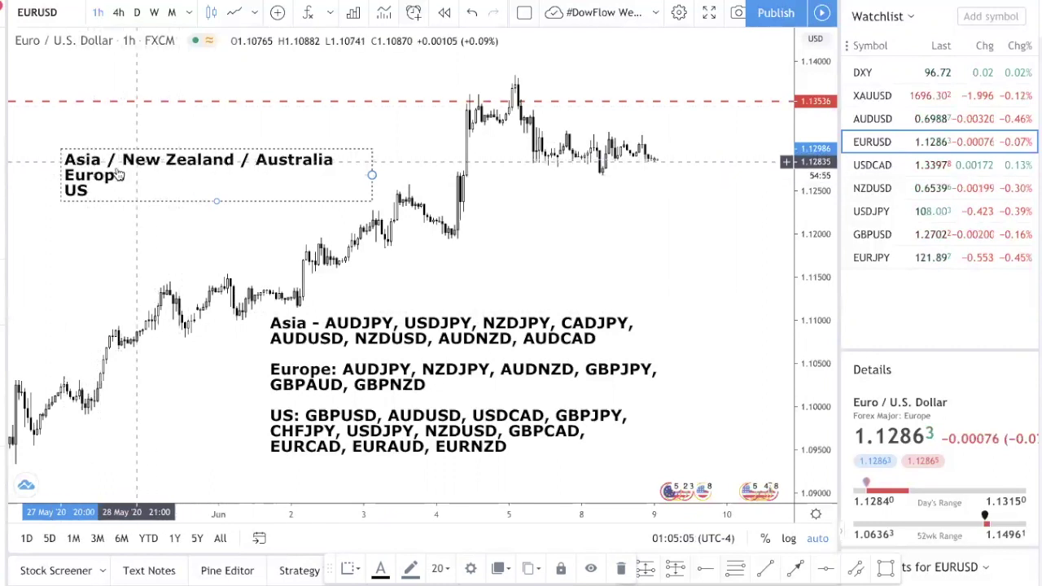
pyautogui.click(290, 140)
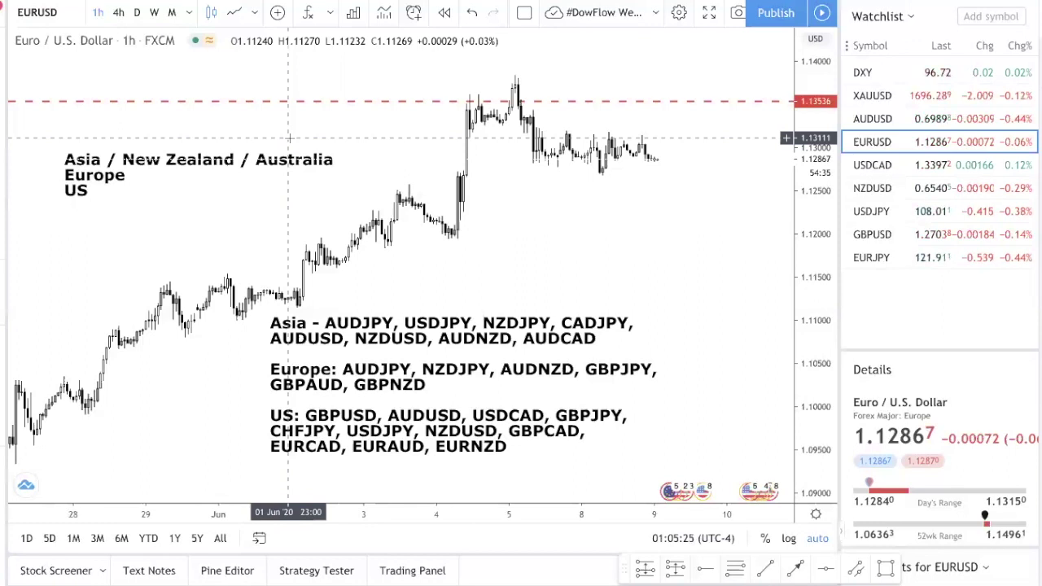
pyautogui.click(112, 161)
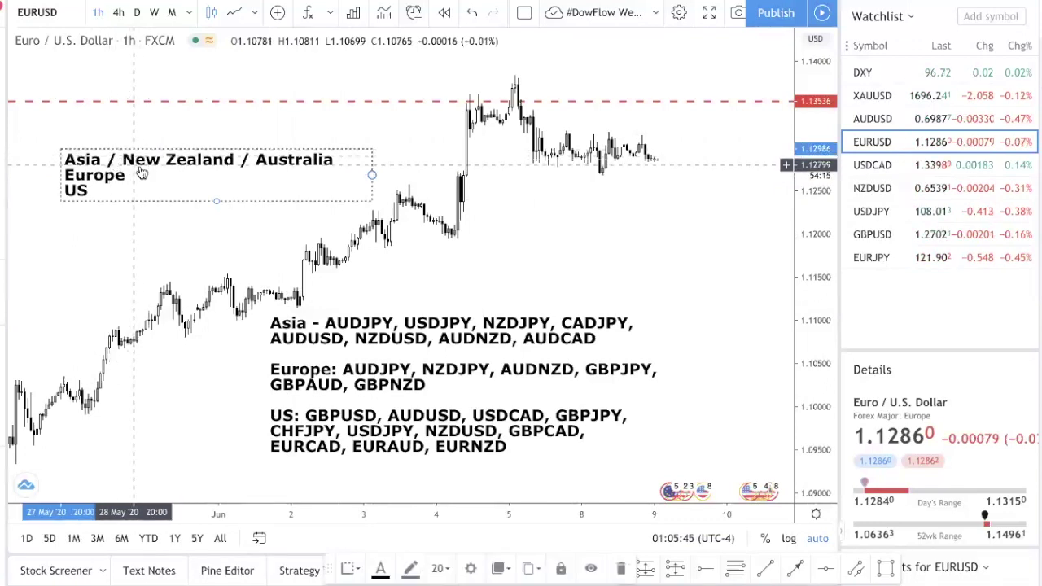
pyautogui.click(228, 116)
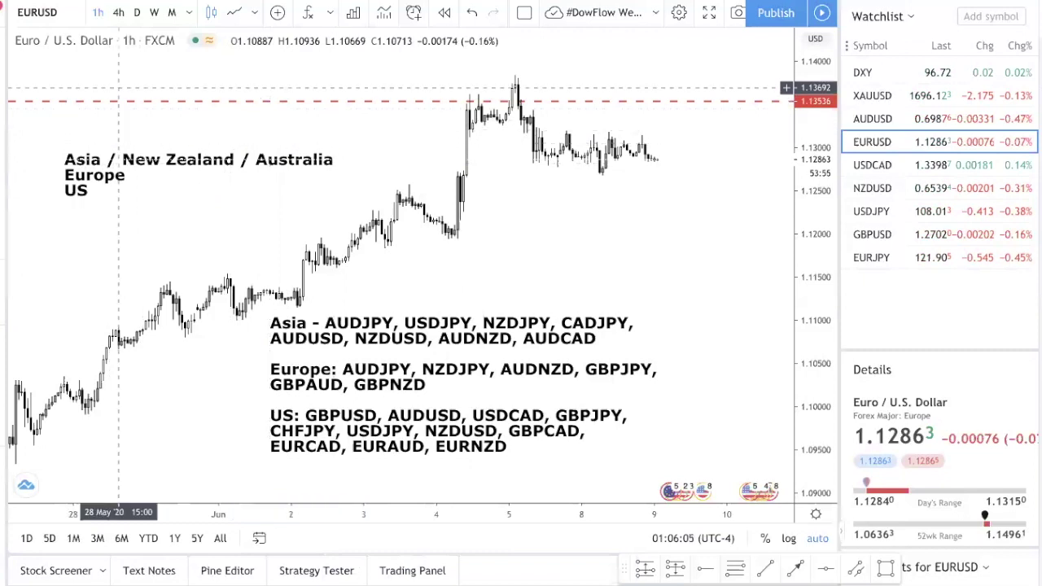
# Step: Add a text note on the EURUSD chart reading "During Asia Session, you long EURAUD."
pyautogui.click(413, 155)
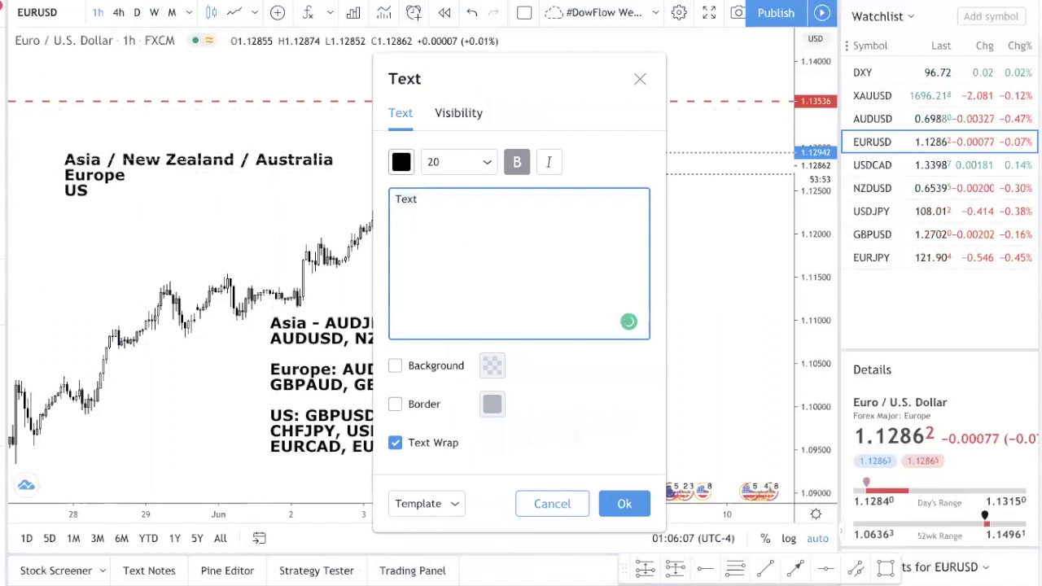
pyautogui.press('BackSpace')
pyautogui.press('BackSpace')
pyautogui.press('BackSpace')
pyautogui.press('BackSpace')
pyautogui.write('During Asi')
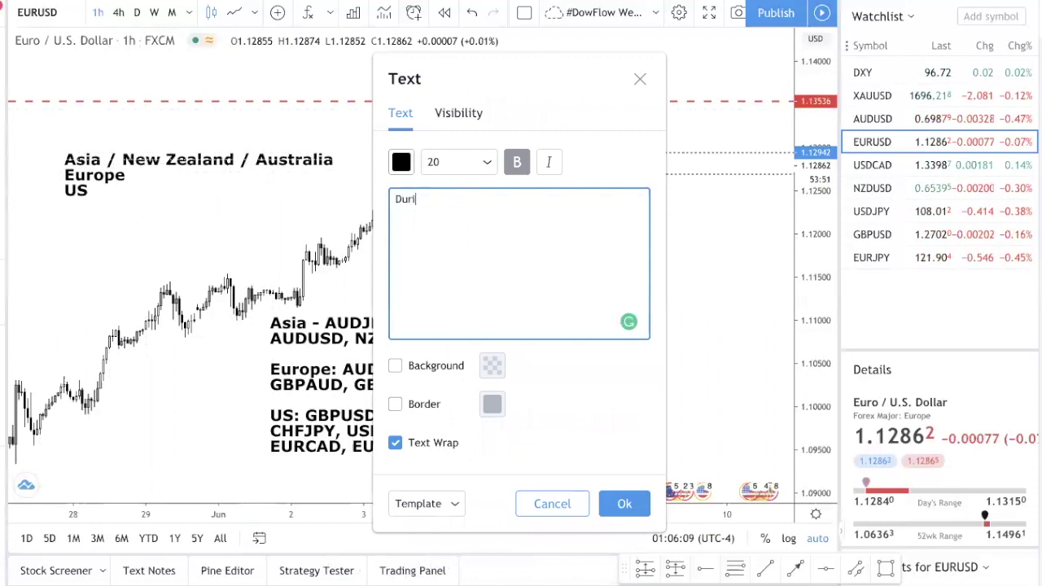
pyautogui.press('BackSpace')
pyautogui.write('ia ')
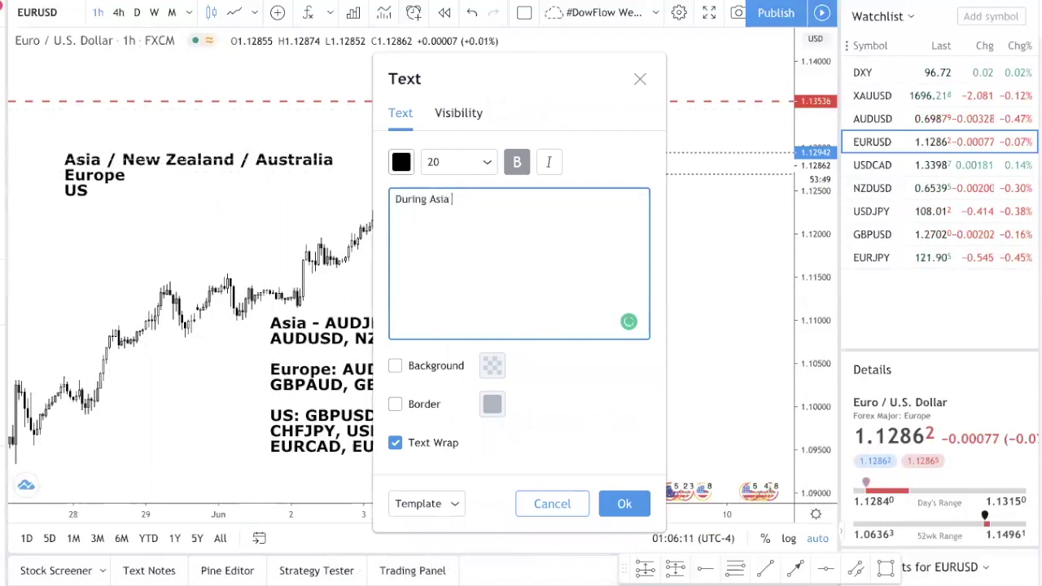
pyautogui.write('Session')
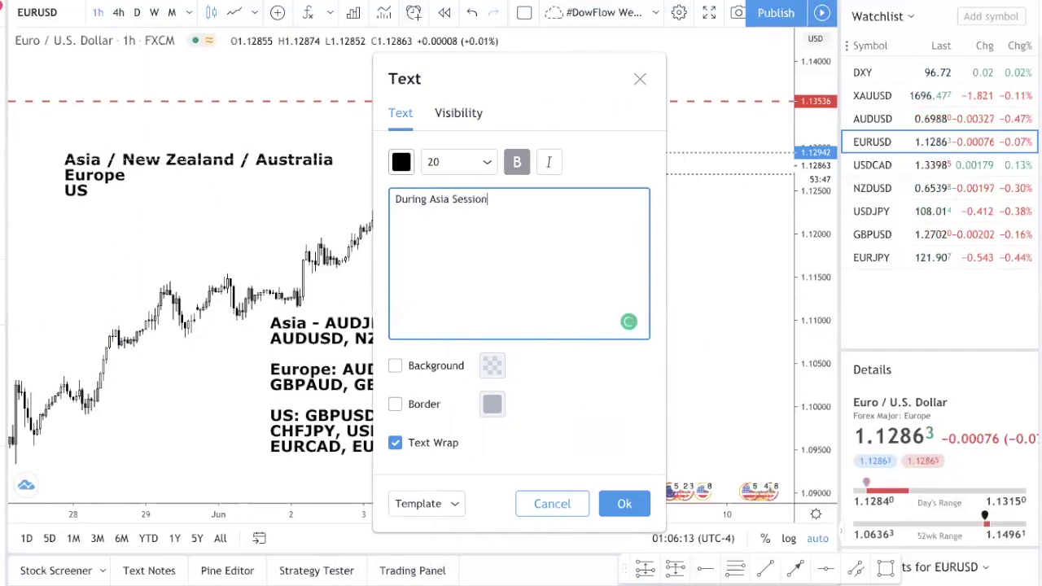
pyautogui.write(', you long U')
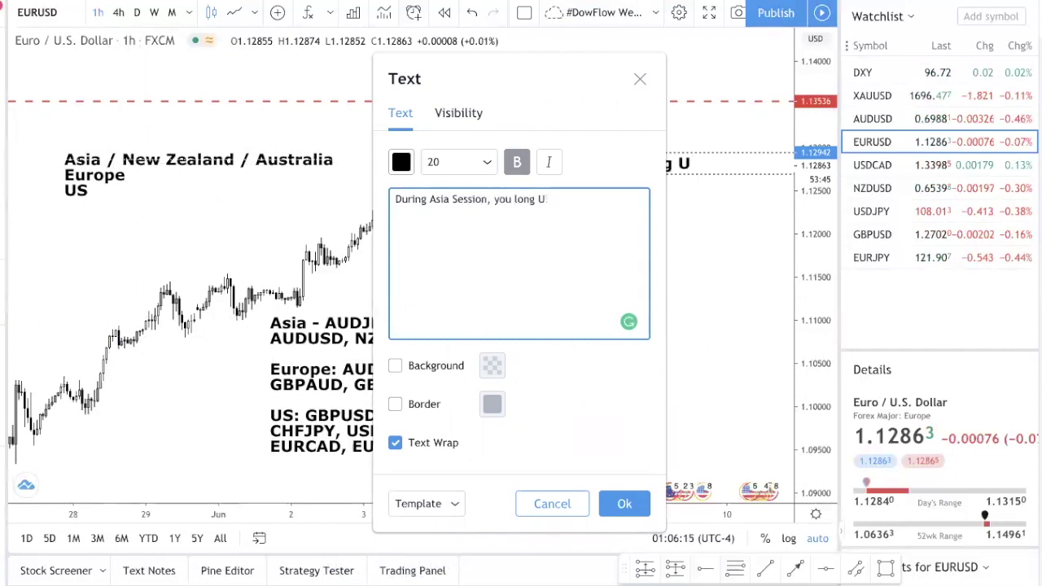
pyautogui.press('BackSpace')
pyautogui.write('EURAUD.')
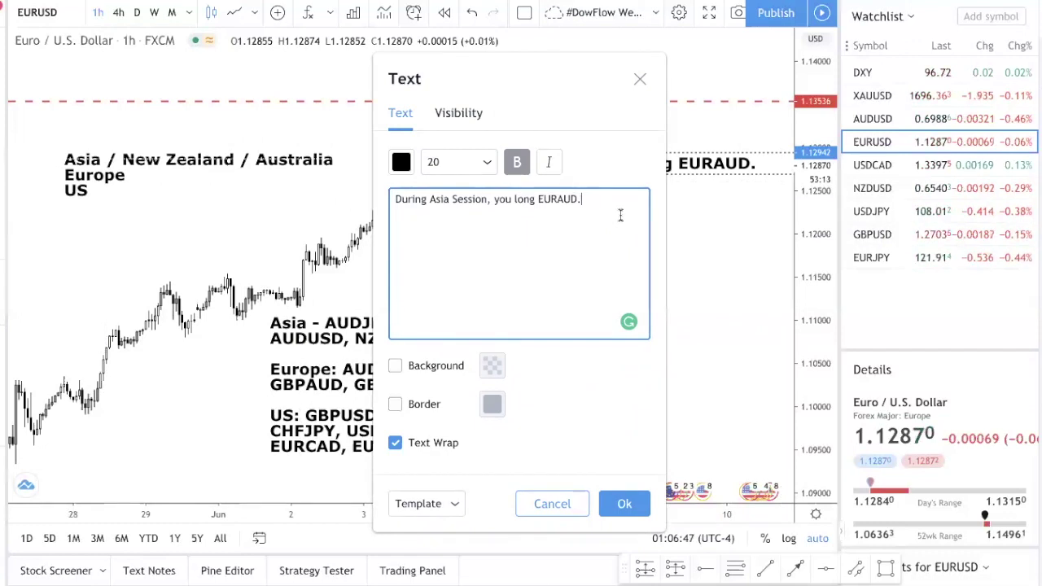
# Step: Add "BAD MOVE!" to the note, separated from the first sentence by a blank line
pyautogui.press('Return')
pyautogui.press('Return')
pyautogui.write('BAD MOVE!')
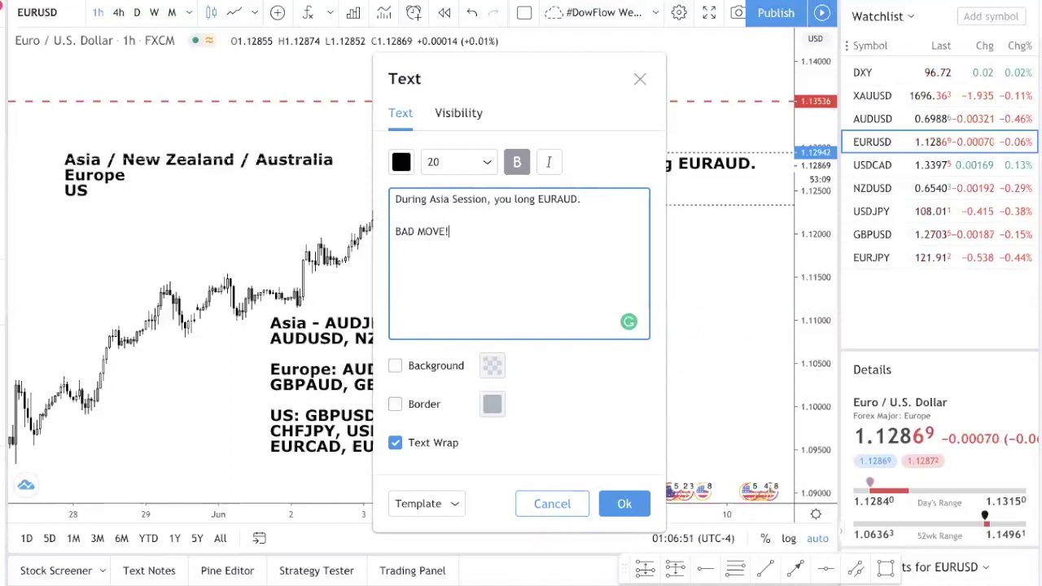
# Step: Add "AUD = Stock Market is open" to the note, one blank line below "BAD MOVE!"
pyautogui.press('Return')
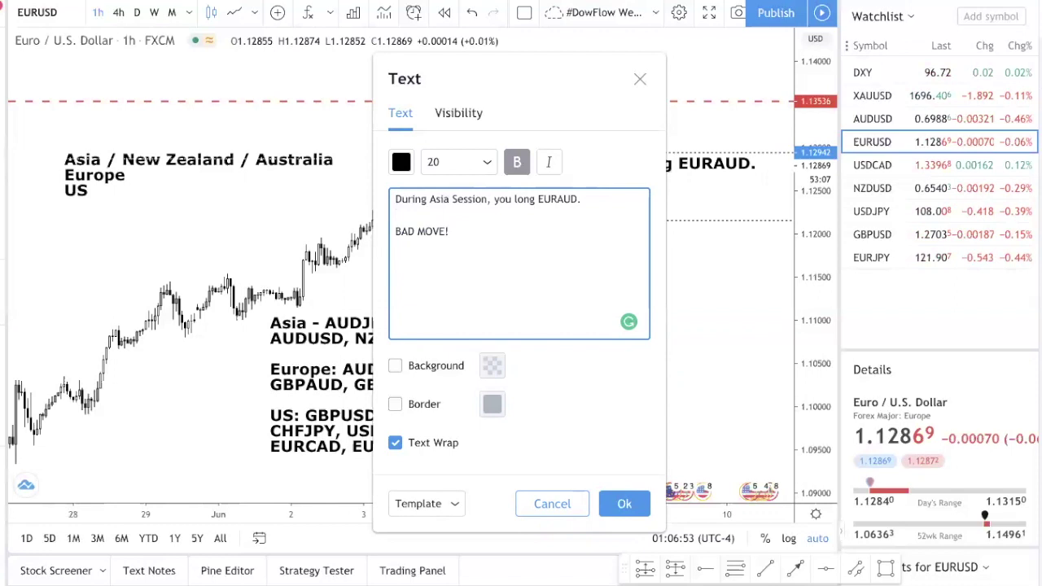
pyautogui.write('AUD = ')
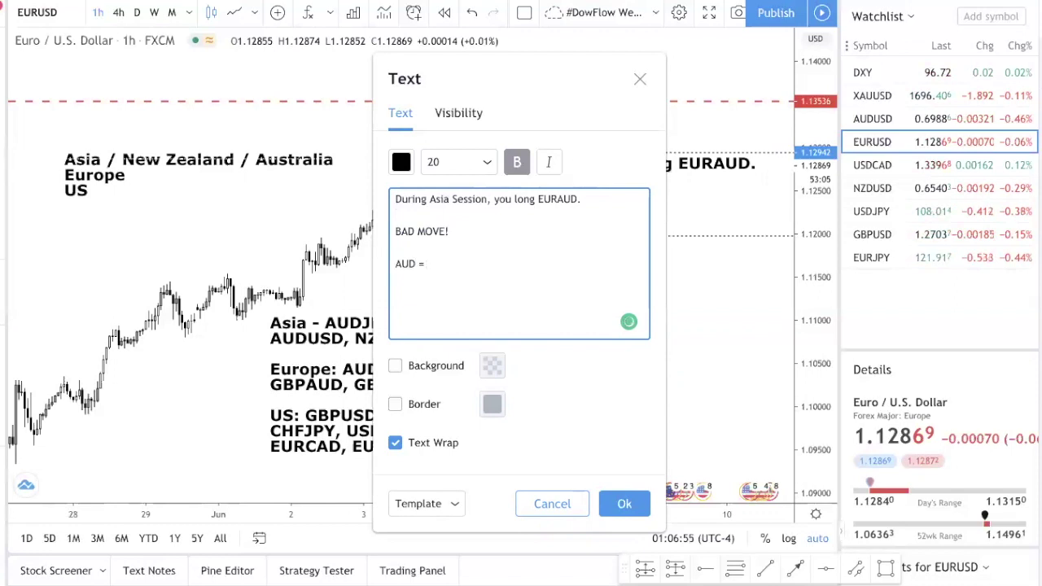
pyautogui.write('Econo')
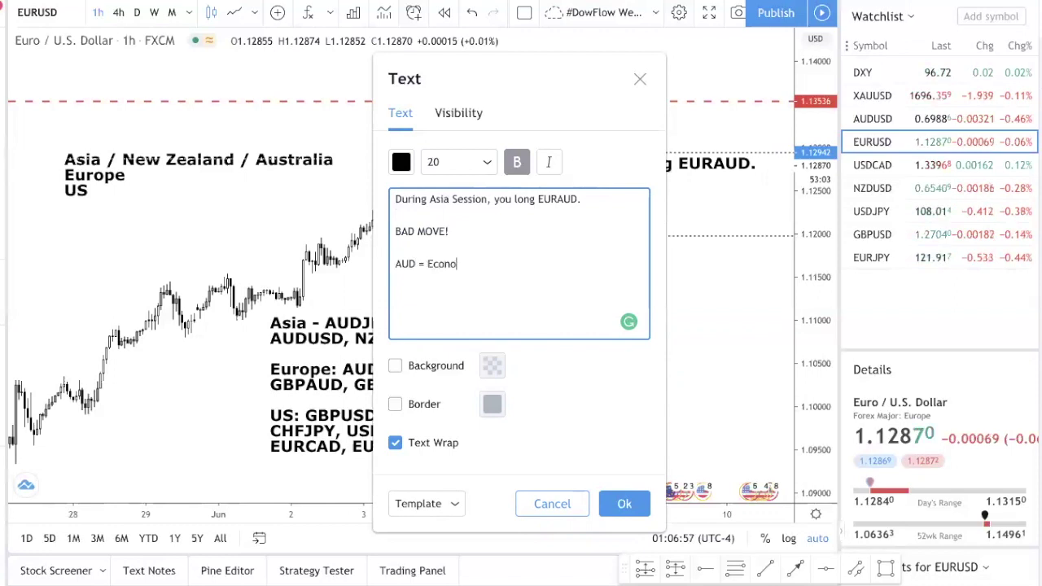
pyautogui.press('BackSpace')
pyautogui.press('BackSpace')
pyautogui.press('BackSpace')
pyautogui.press('BackSpace')
pyautogui.press('BackSpace')
pyautogui.write('STock')
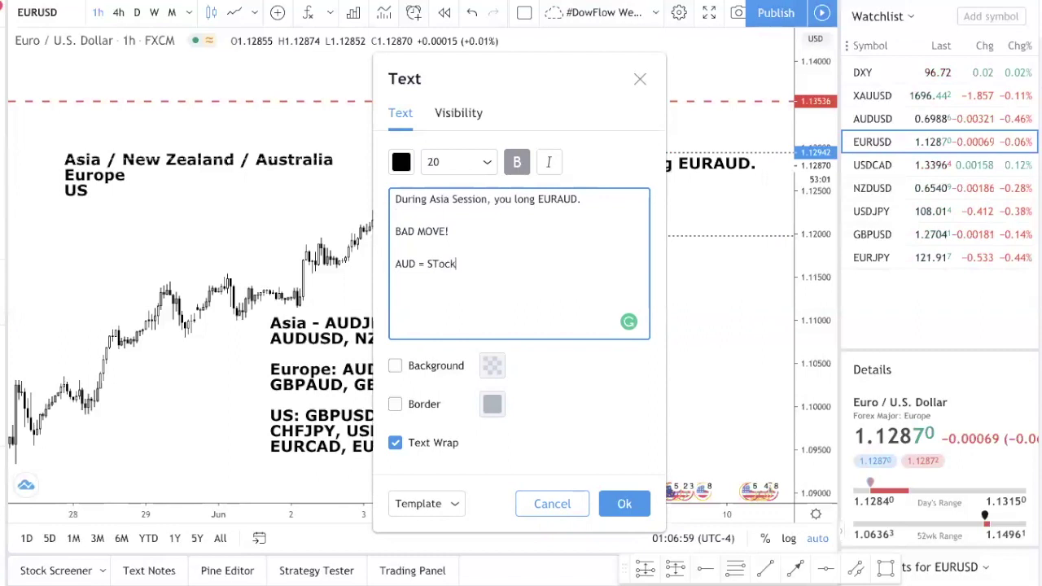
pyautogui.press('BackSpace')
pyautogui.press('BackSpace')
pyautogui.press('BackSpace')
pyautogui.press('BackSpace')
pyautogui.write('tock Market is oe')
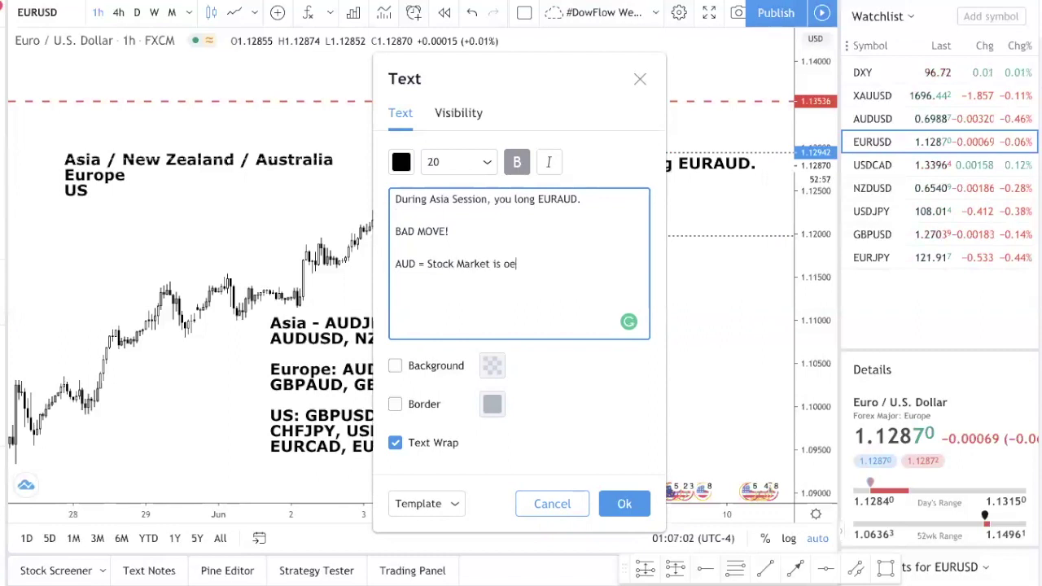
pyautogui.press('BackSpace')
pyautogui.write('pen')
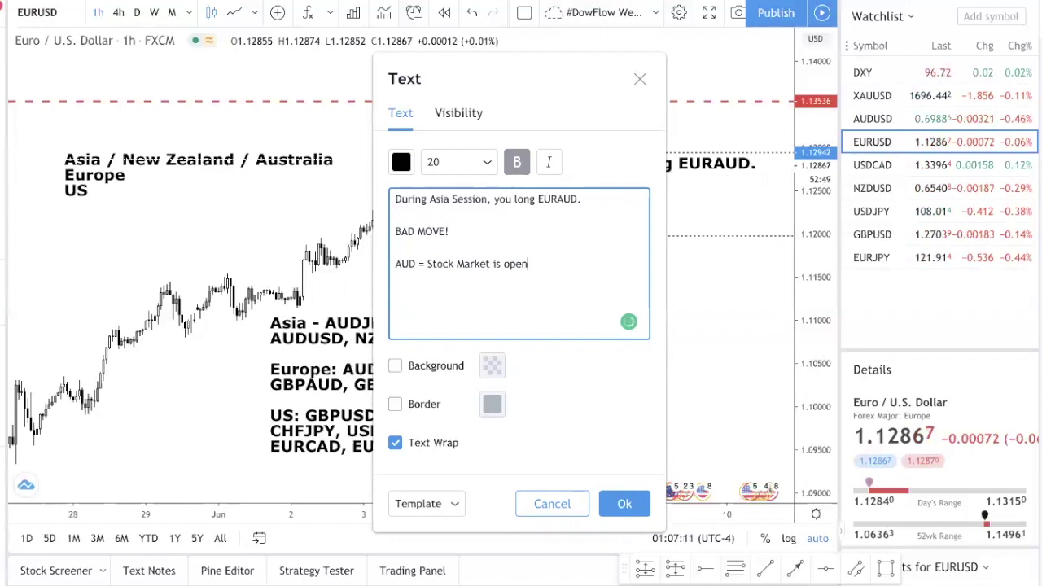
# Step: Complete the AUD line of the note with "-> AUD is weak"
pyautogui.write('> A')
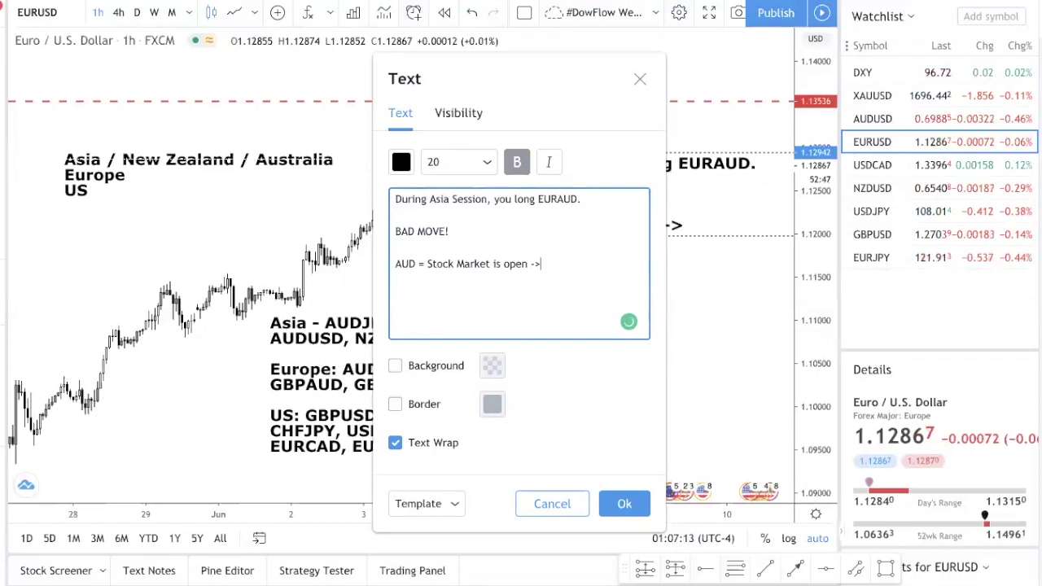
pyautogui.write('UD is see')
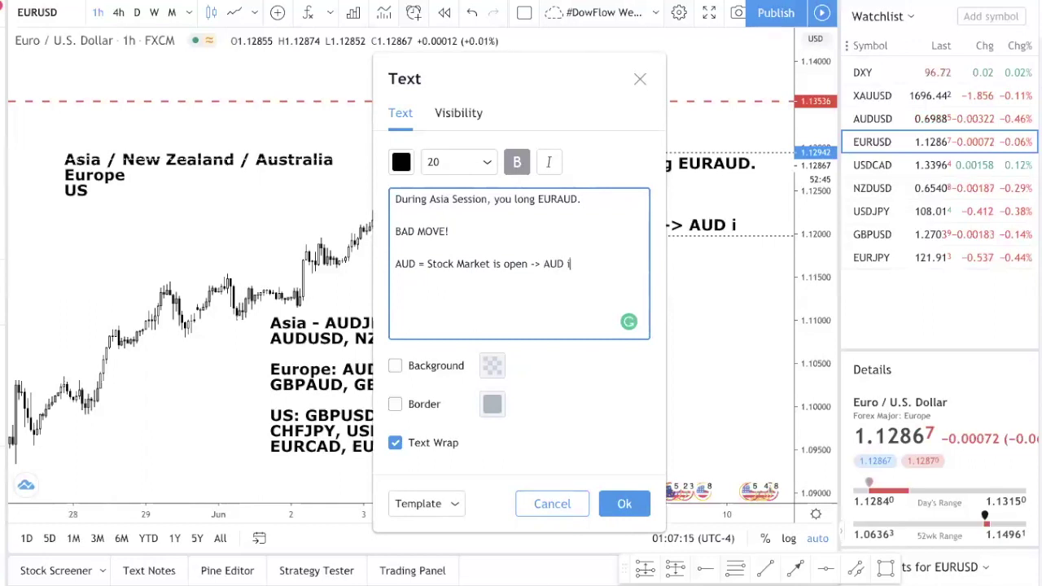
pyautogui.press('BackSpace')
pyautogui.press('BackSpace')
pyautogui.press('BackSpace')
pyautogui.write('weak')
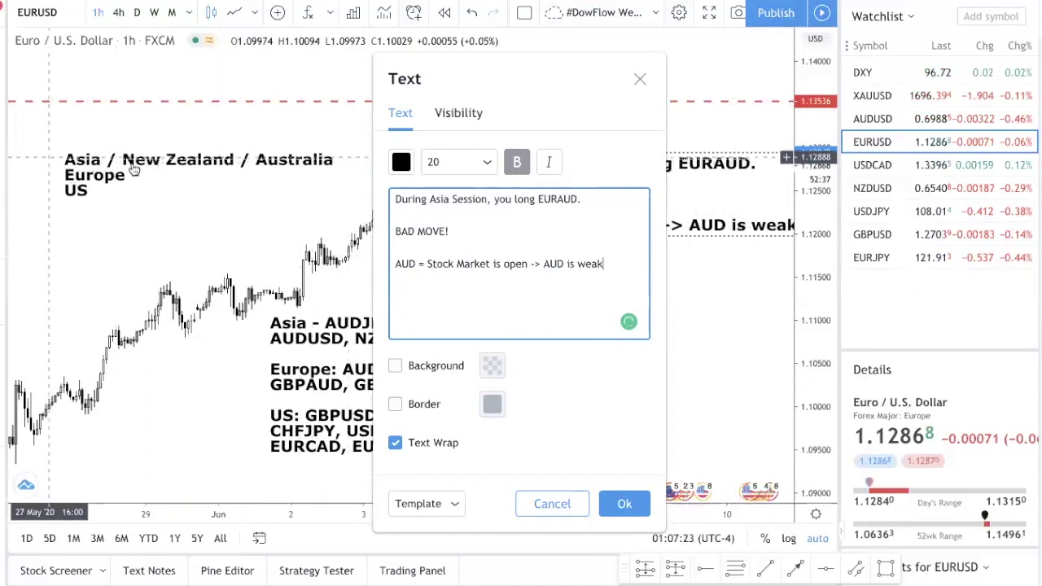
# Step: Add the line "EUR = Stock Market is open -> EUR is weak" directly below the AUD line
pyautogui.press('Return')
pyautogui.write('E')
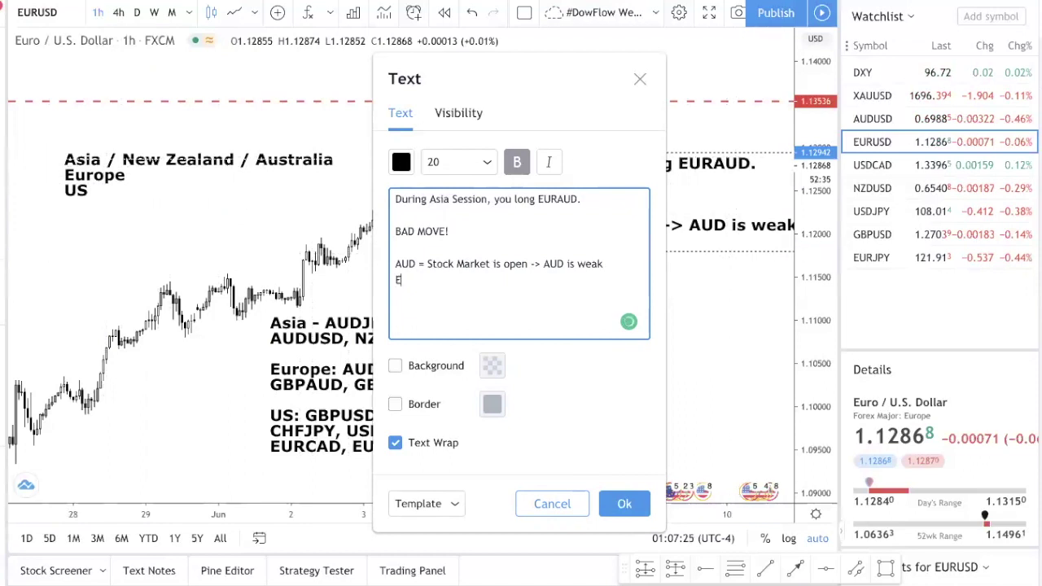
pyautogui.write('UR = Stock Market is o')
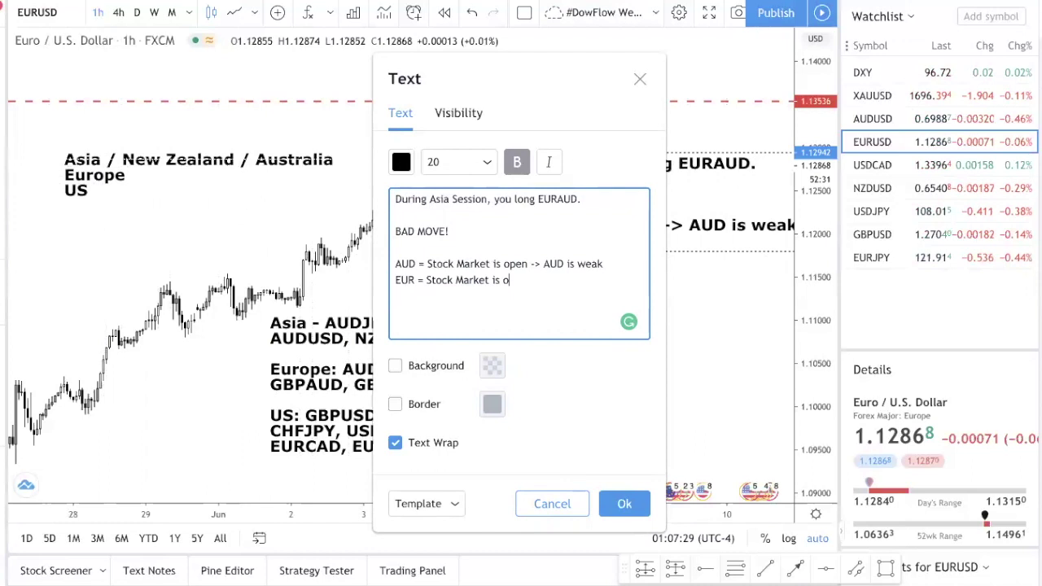
pyautogui.write('pen ->')
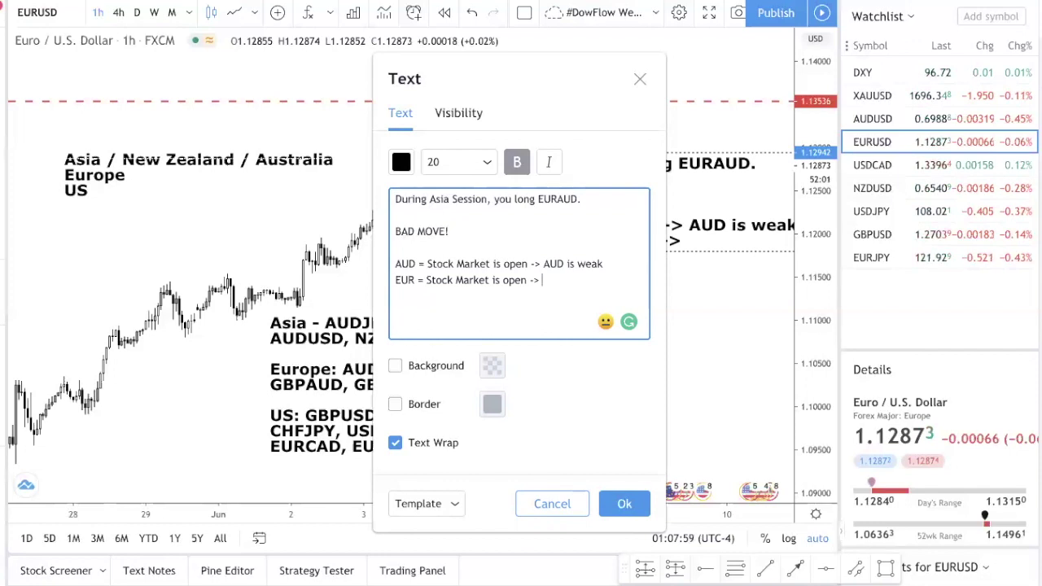
pyautogui.write('EUR')
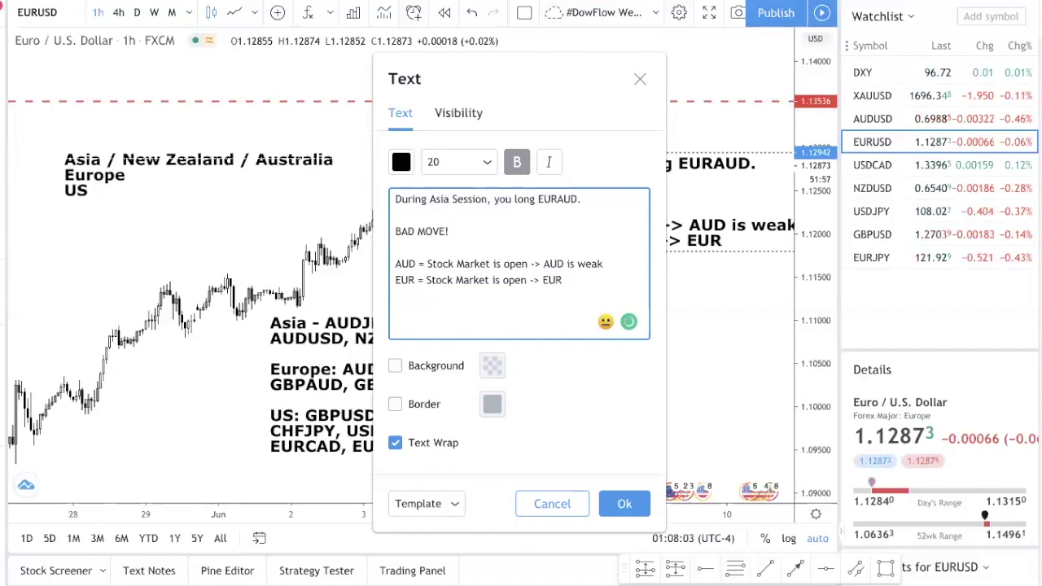
pyautogui.write(' is wea')
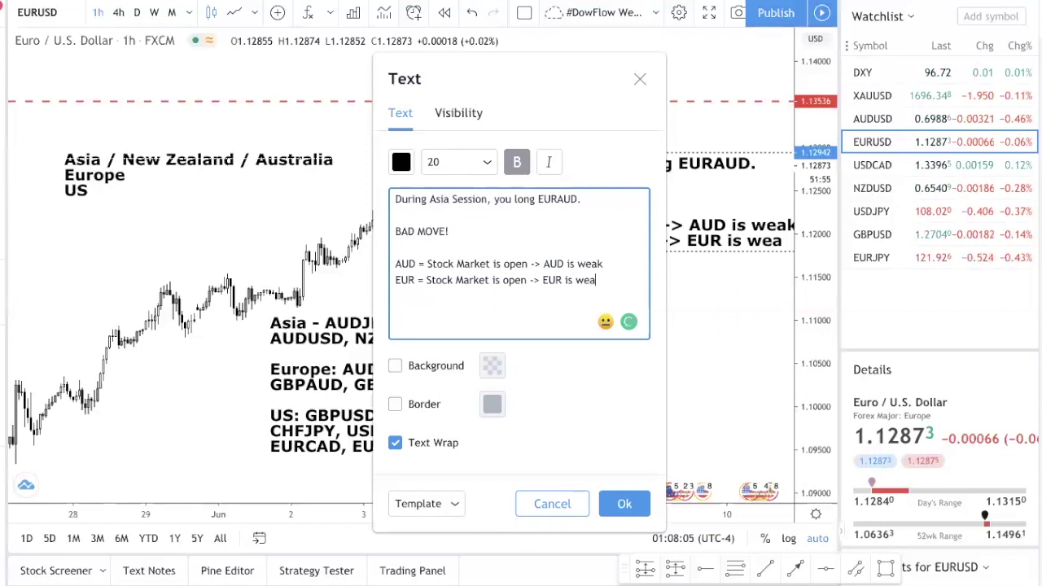
pyautogui.write('k')
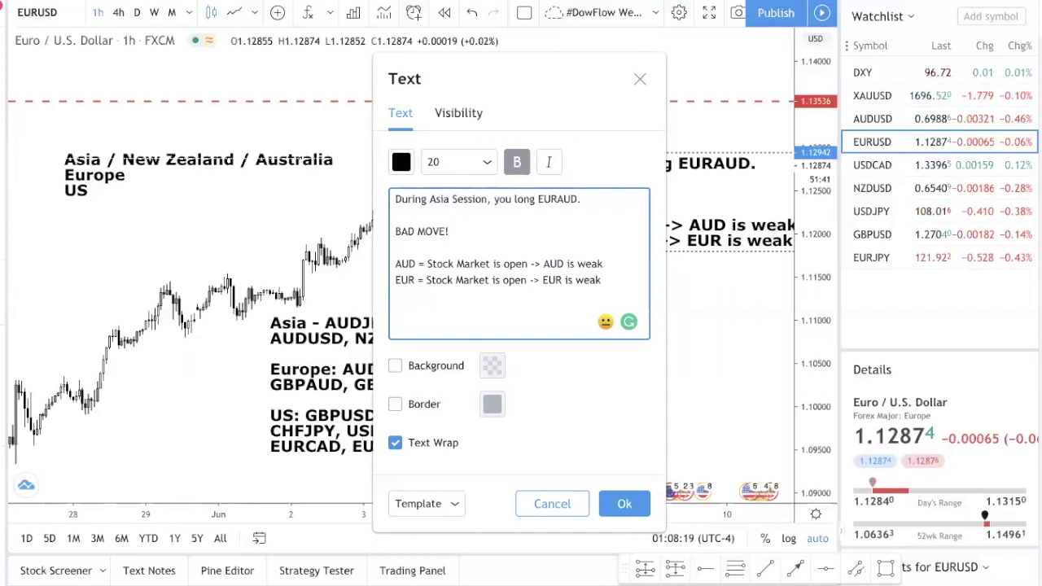
pyautogui.click(581, 204)
pyautogui.click(565, 200)
pyautogui.press('Left')
pyautogui.press('Left')
pyautogui.press('Left')
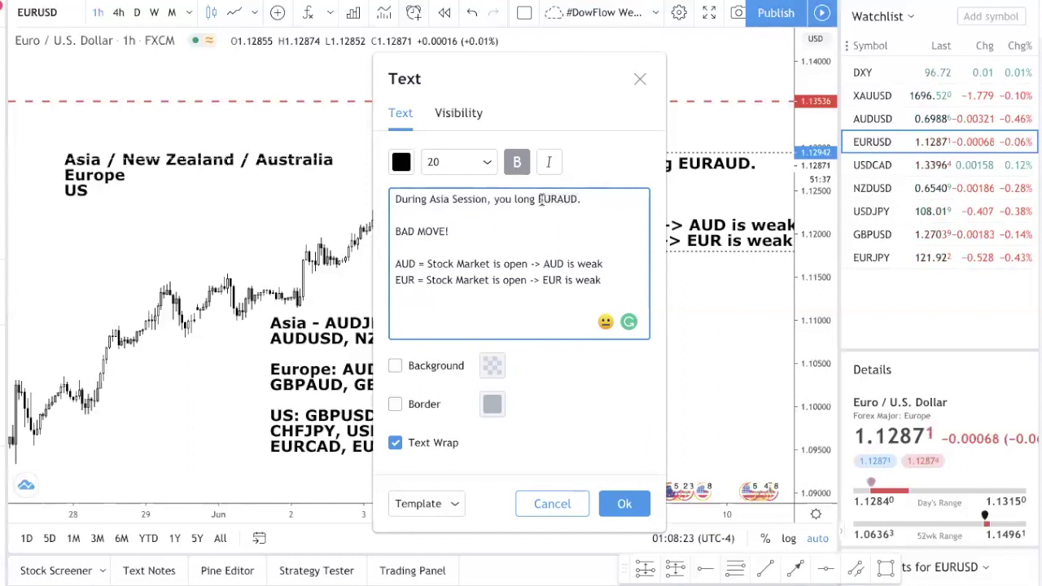
pyautogui.press('Right')
pyautogui.press('Right')
pyautogui.press('Right')
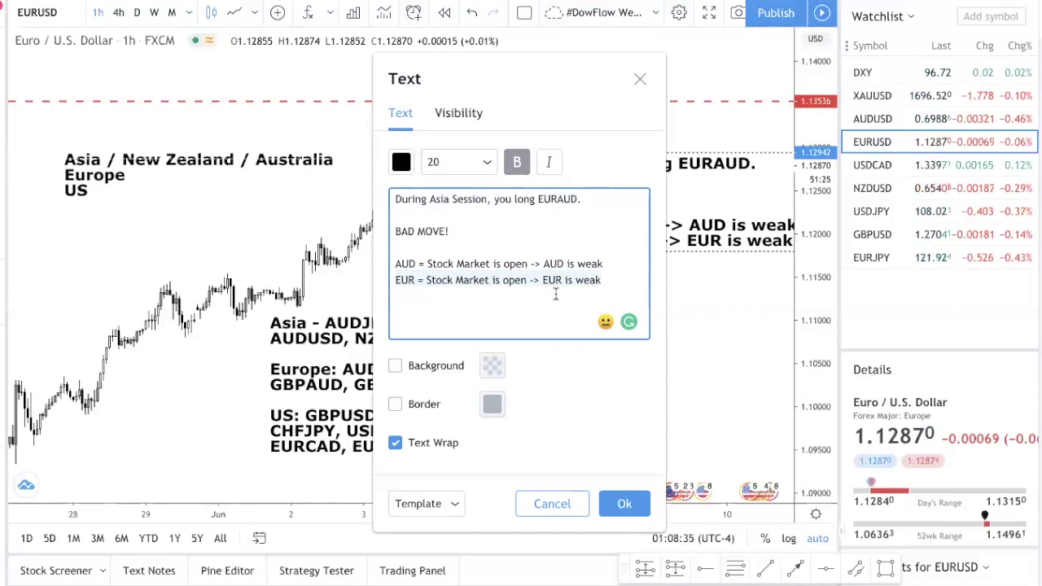
# Step: Confirm the new note and reposition it below the price candles, moving the session currency-pair list lower on the chart to make room
pyautogui.click(643, 494)
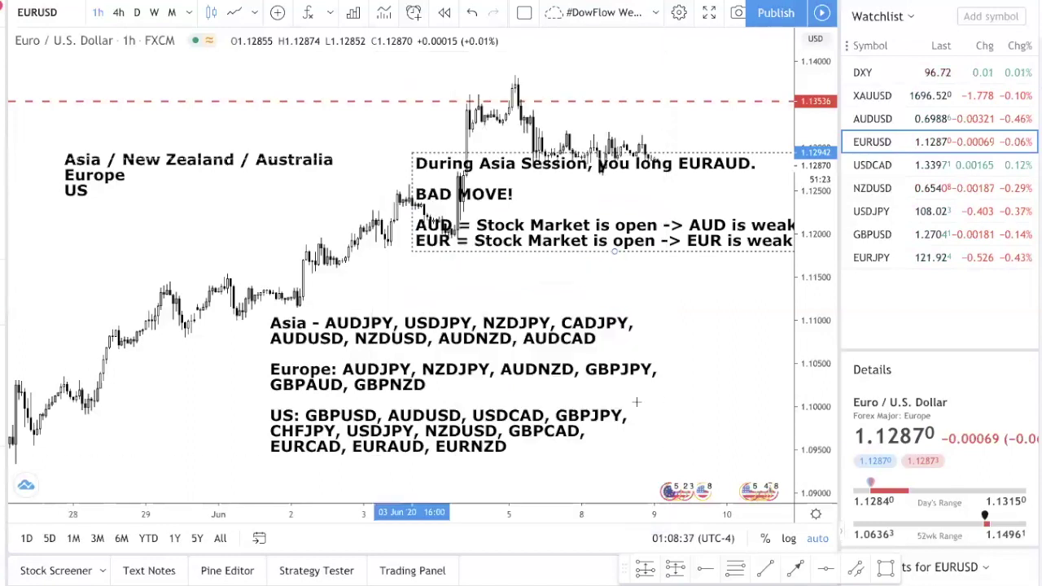
pyautogui.moveTo(574, 232); pyautogui.dragTo(537, 258)
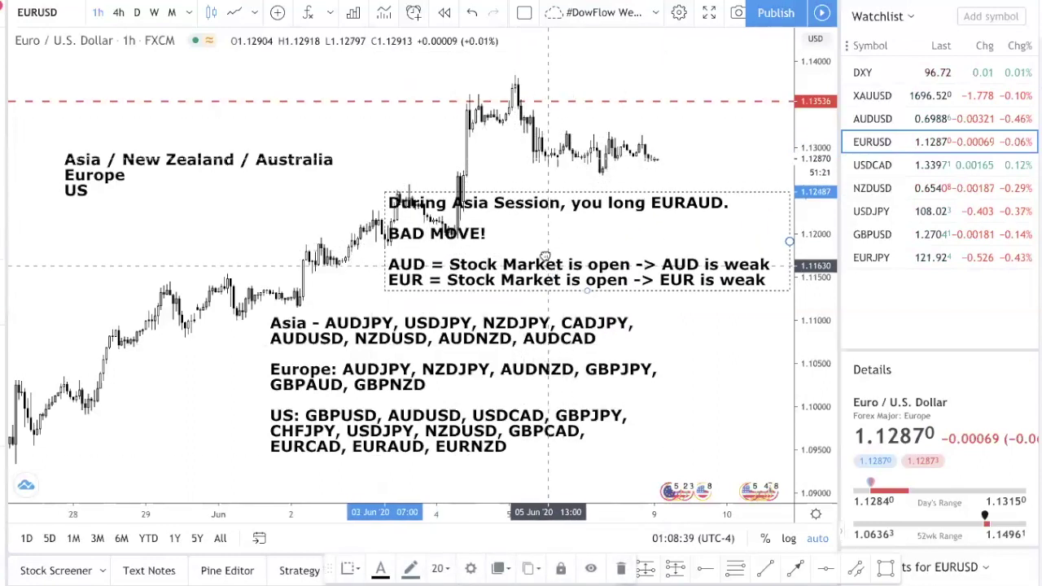
pyautogui.scroll(-3, 512, 348)
pyautogui.moveTo(512, 348); pyautogui.dragTo(454, 424)
pyautogui.moveTo(530, 250); pyautogui.dragTo(525, 313)
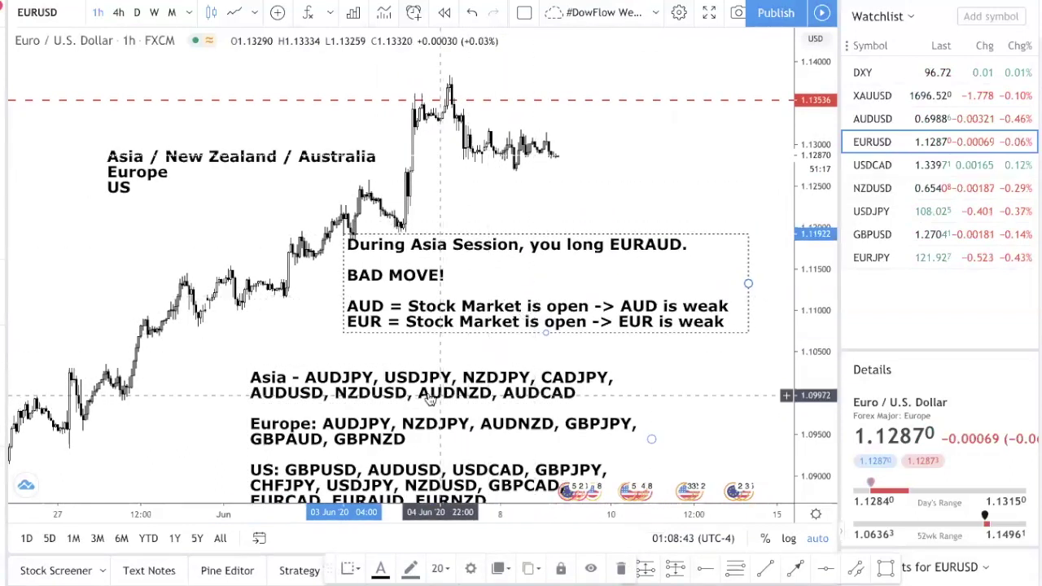
# Step: Deselect the EURAUD example note and dismiss the demo-account advertisement covering the chart
pyautogui.click(489, 351)
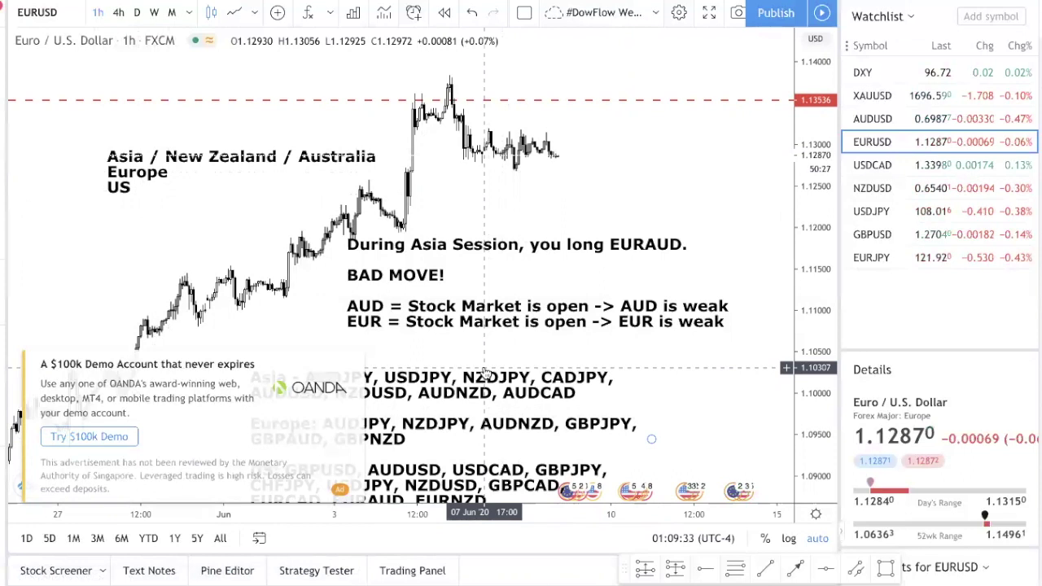
pyautogui.click(353, 360)
pyautogui.click(363, 411)
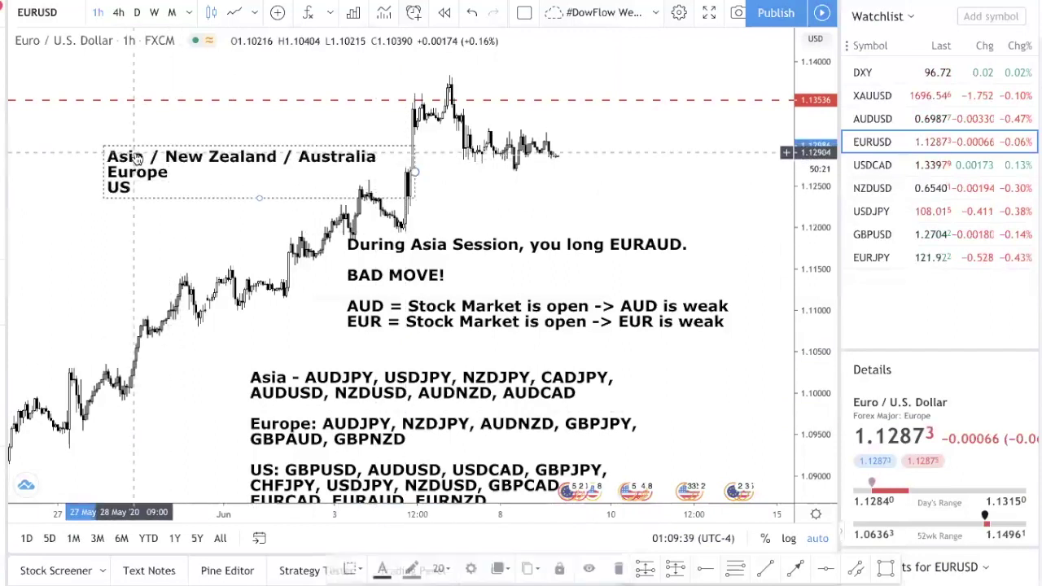
# Step: Extend the last line of the note listing the trading sessions to read "US/CA"
pyautogui.click(231, 162)
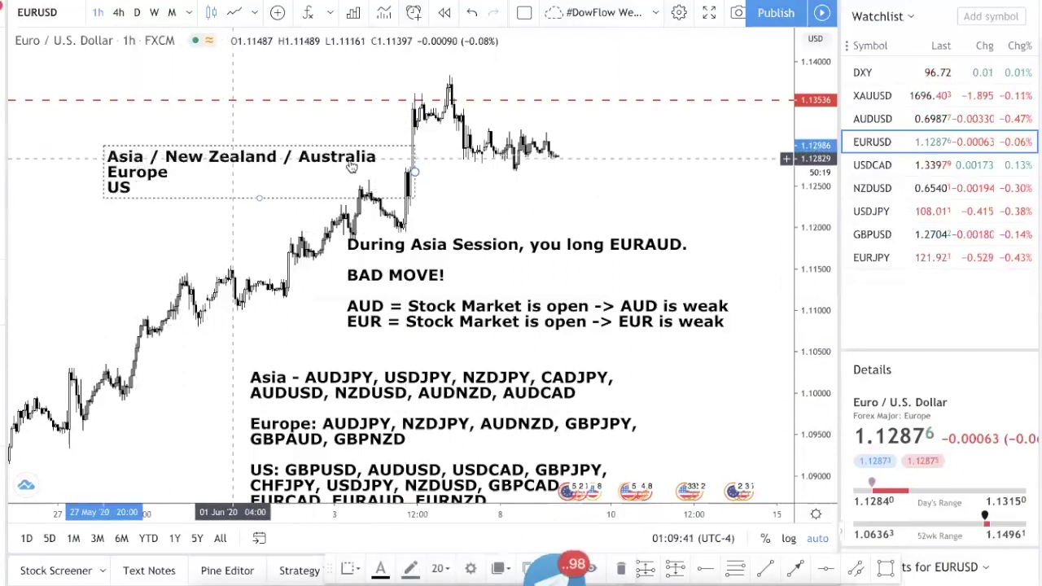
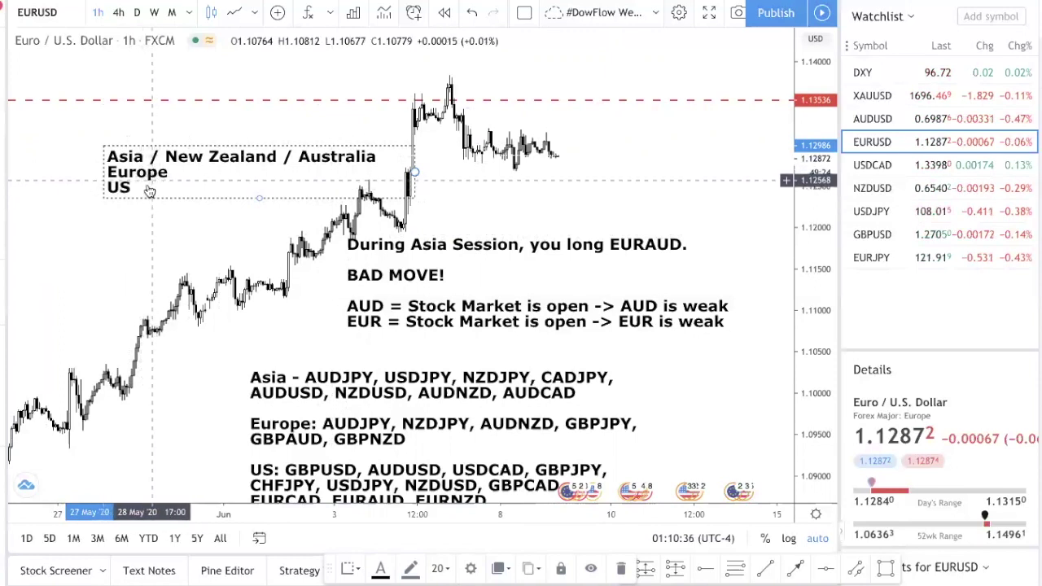
pyautogui.doubleClick(135, 187)
pyautogui.press('Escape')
pyautogui.doubleClick(167, 185)
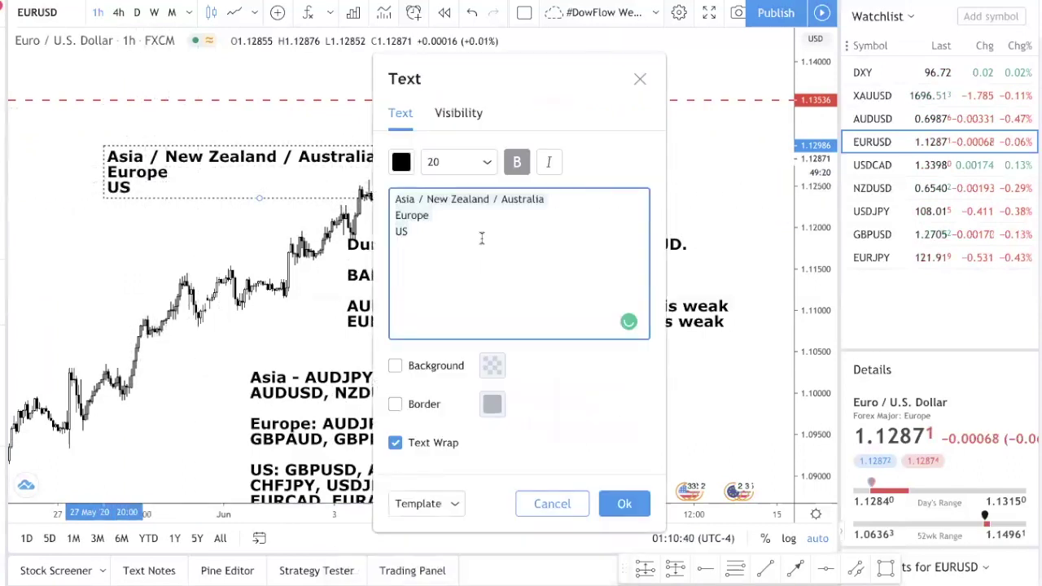
pyautogui.write('/CA')
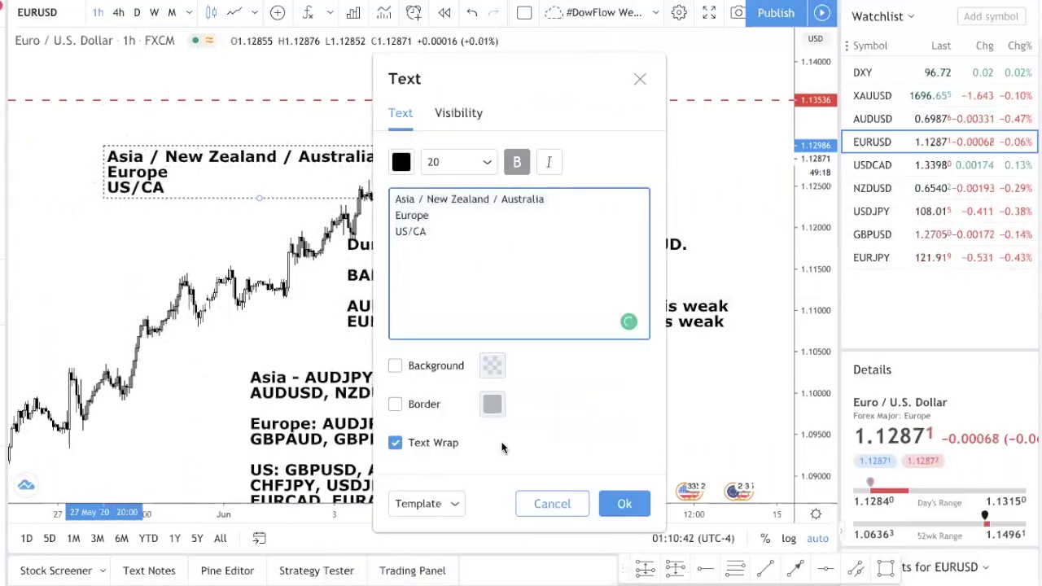
# Step: Extend the Europe line of the trading sessions note to "Europe (EUR/CHF/GBP)" and confirm the edited note
pyautogui.click(462, 215)
pyautogui.write('/')
pyautogui.write(' (EUR/CGH')
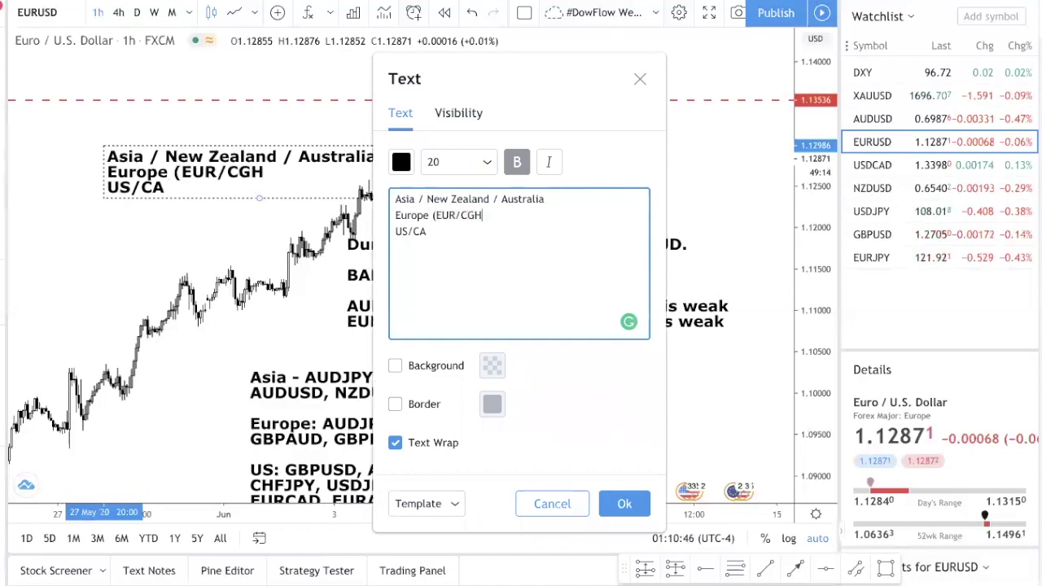
pyautogui.press('BackSpace')
pyautogui.press('BackSpace')
pyautogui.write('HF/GBP)')
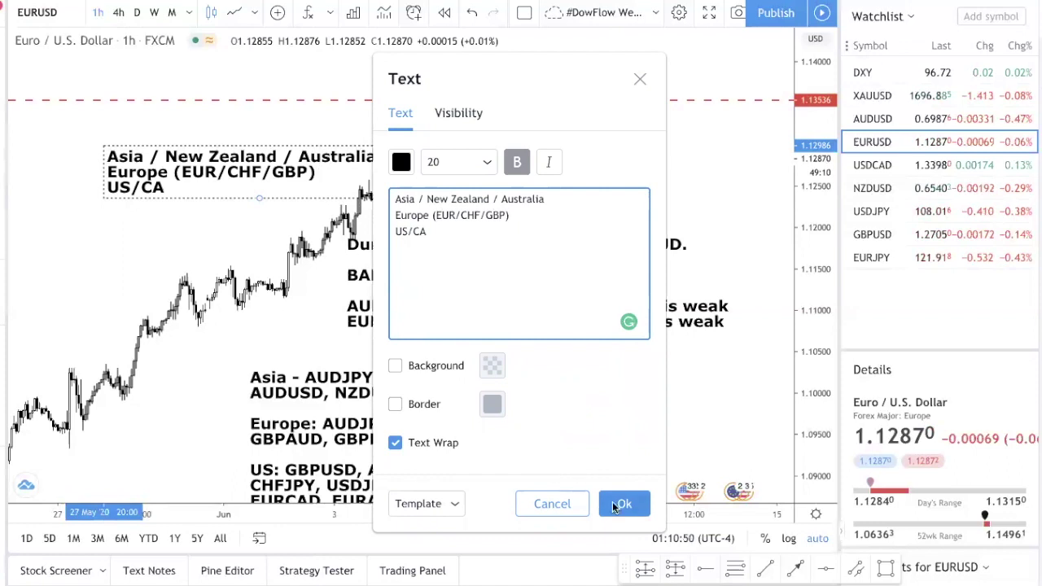
pyautogui.click(622, 504)
# Step: Move the EURAUD example note and the session currency-pair list higher so the whole list fits on the chart
pyautogui.moveTo(799, 320); pyautogui.dragTo(794, 350)
pyautogui.moveTo(456, 269); pyautogui.dragTo(470, 236)
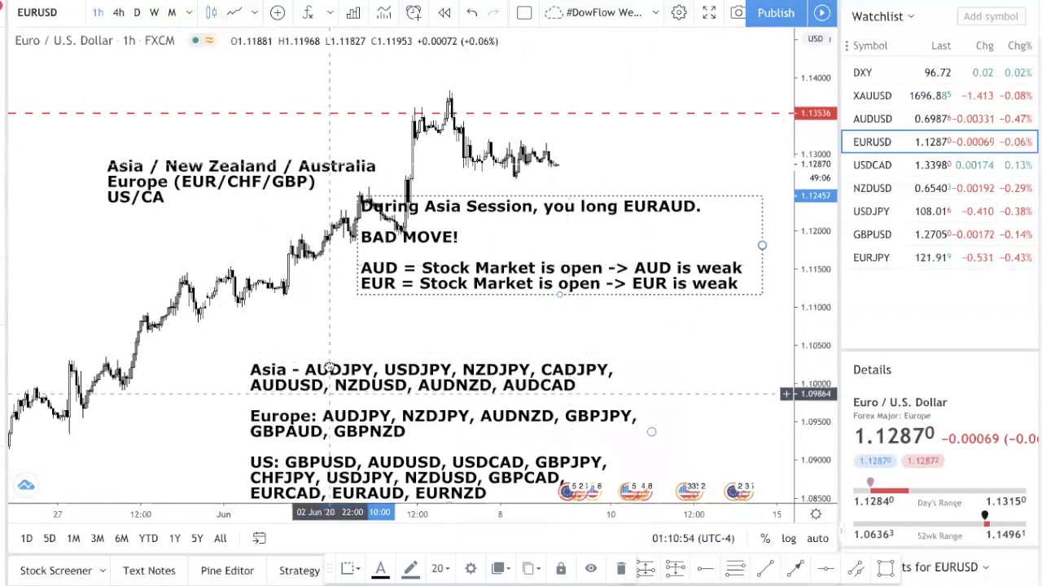
pyautogui.moveTo(330, 369); pyautogui.dragTo(327, 335)
pyautogui.click(725, 363)
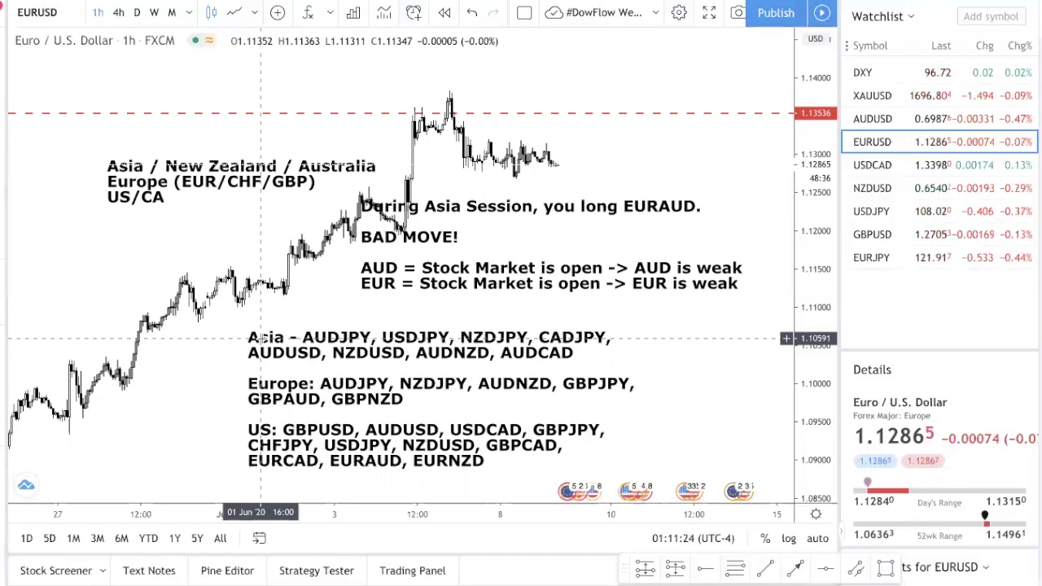
# Step: Add ", EURJPY, CHFJPY" to the end of the Europe line in the session currency-pair list and confirm the edit
pyautogui.click(351, 345)
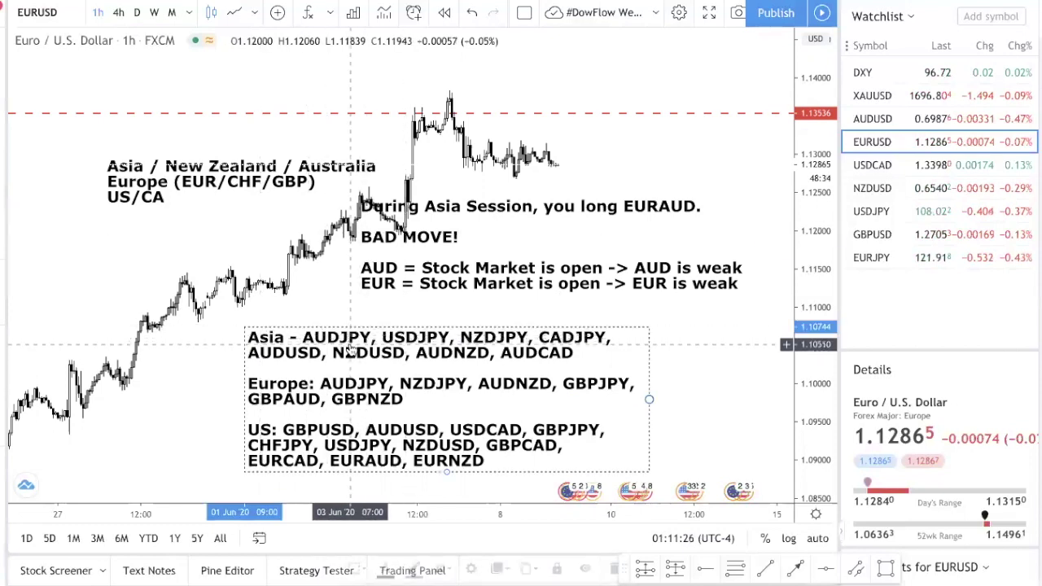
pyautogui.doubleClick(347, 352)
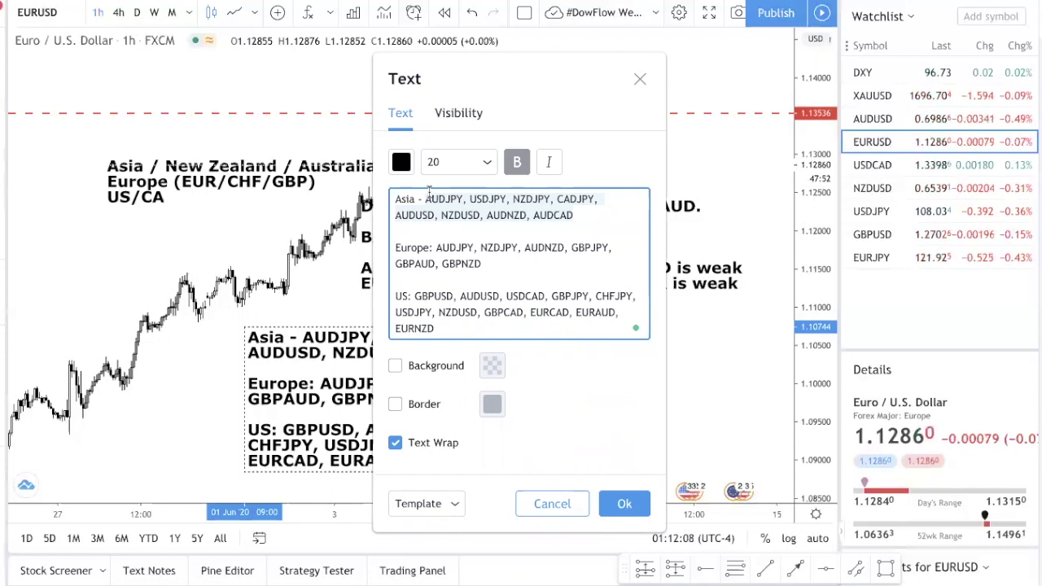
pyautogui.click(522, 258)
pyautogui.write(', EURJPY, C')
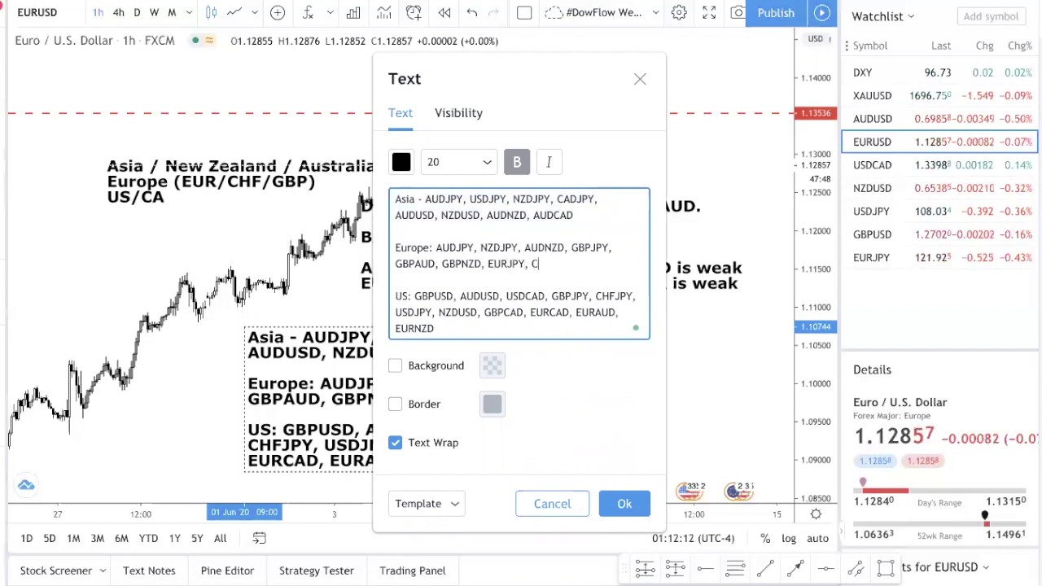
pyautogui.write('HFJPY')
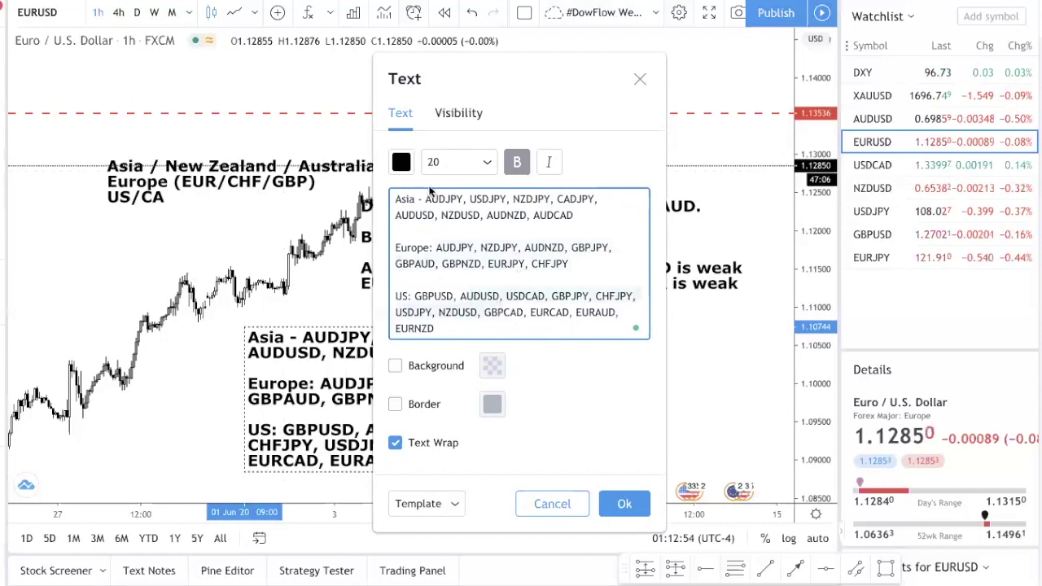
pyautogui.click(435, 249)
pyautogui.click(569, 264)
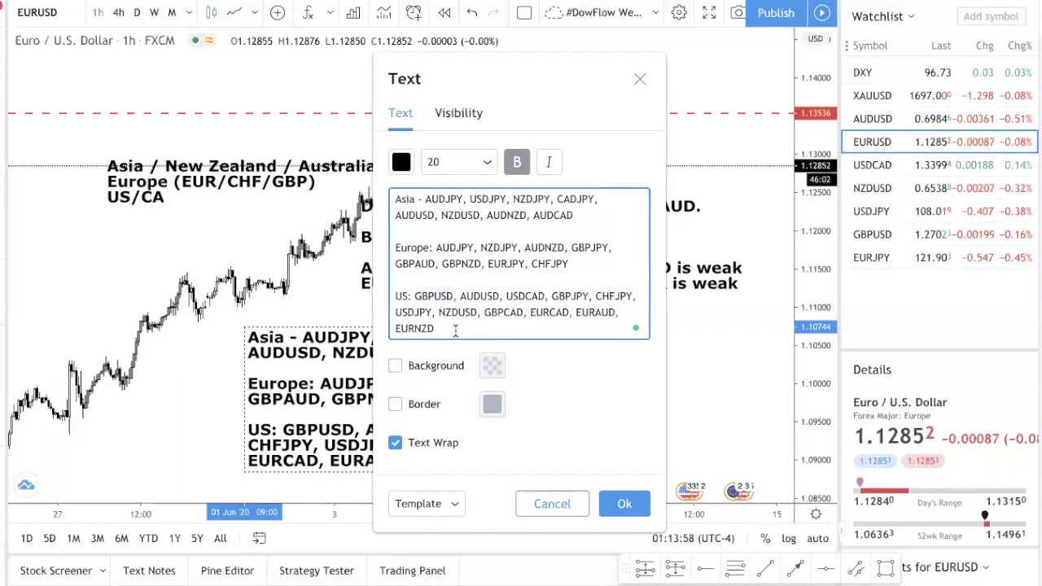
pyautogui.click(454, 296)
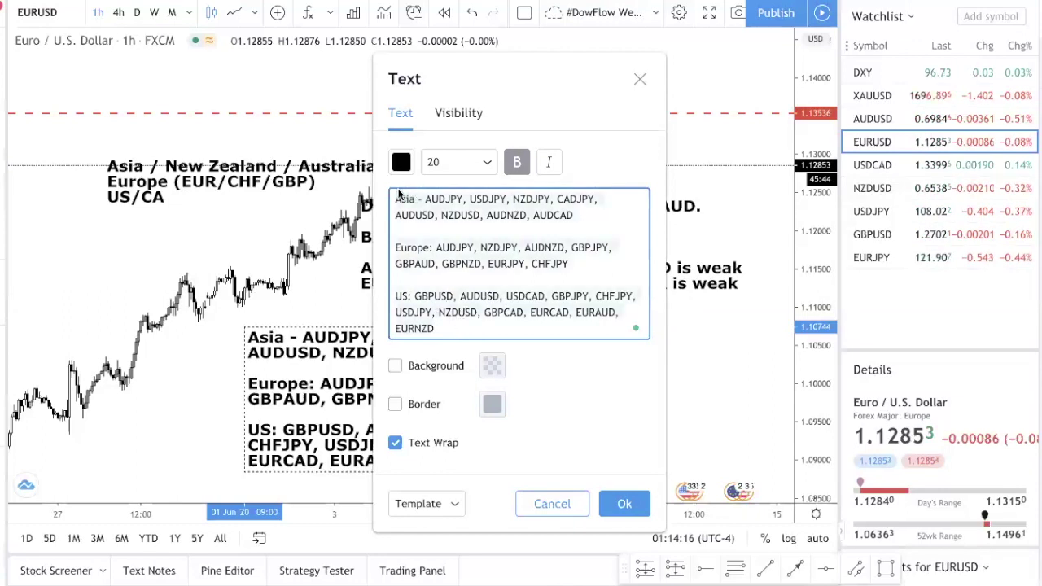
pyautogui.click(480, 324)
pyautogui.moveTo(479, 324); pyautogui.dragTo(482, 236)
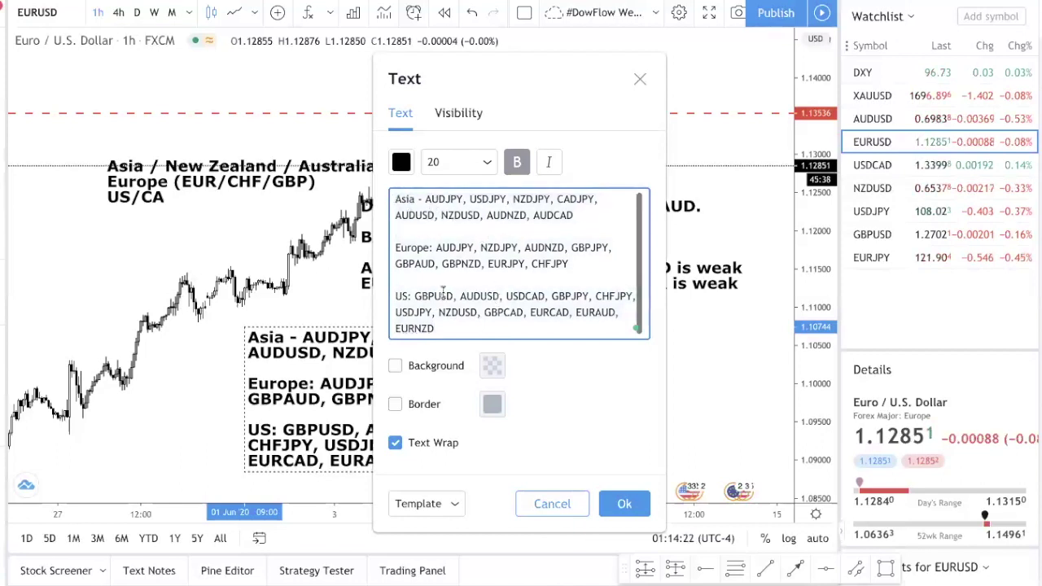
pyautogui.click(625, 504)
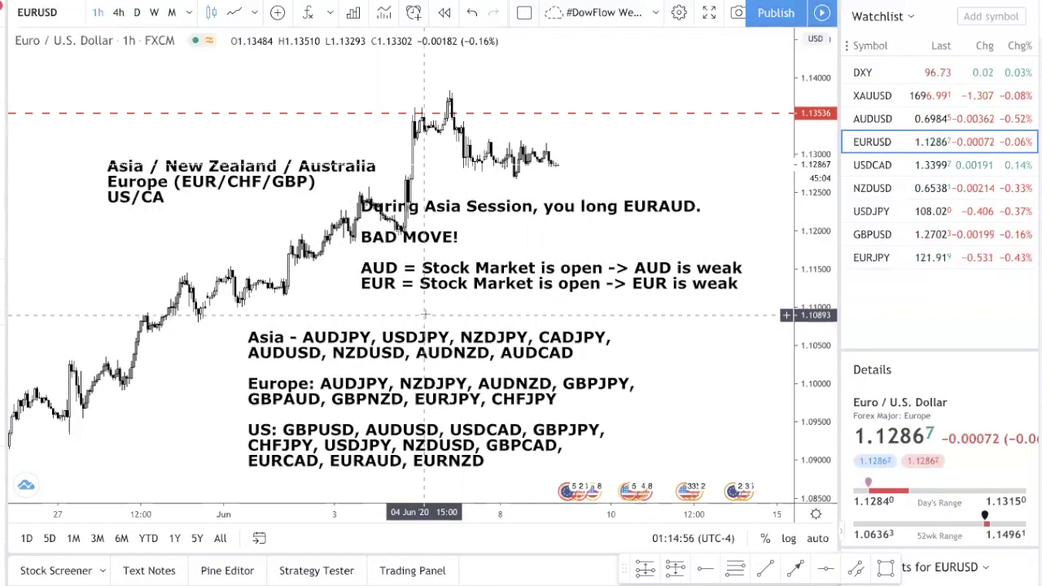
# Step: Move the EURAUD example note slightly lower on the chart and select the session currency-pair list
pyautogui.moveTo(481, 274); pyautogui.dragTo(480, 282)
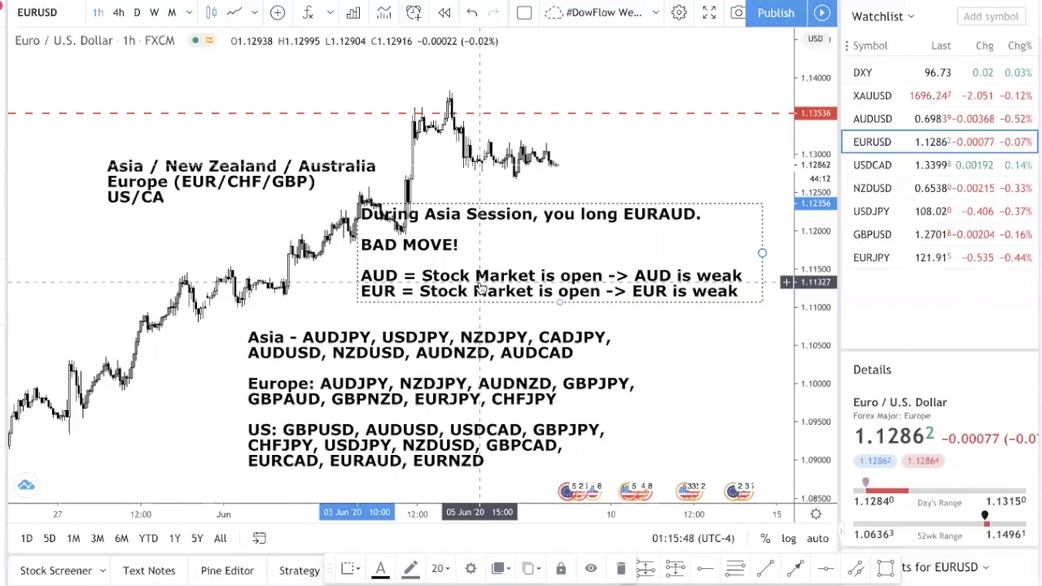
pyautogui.click(320, 279)
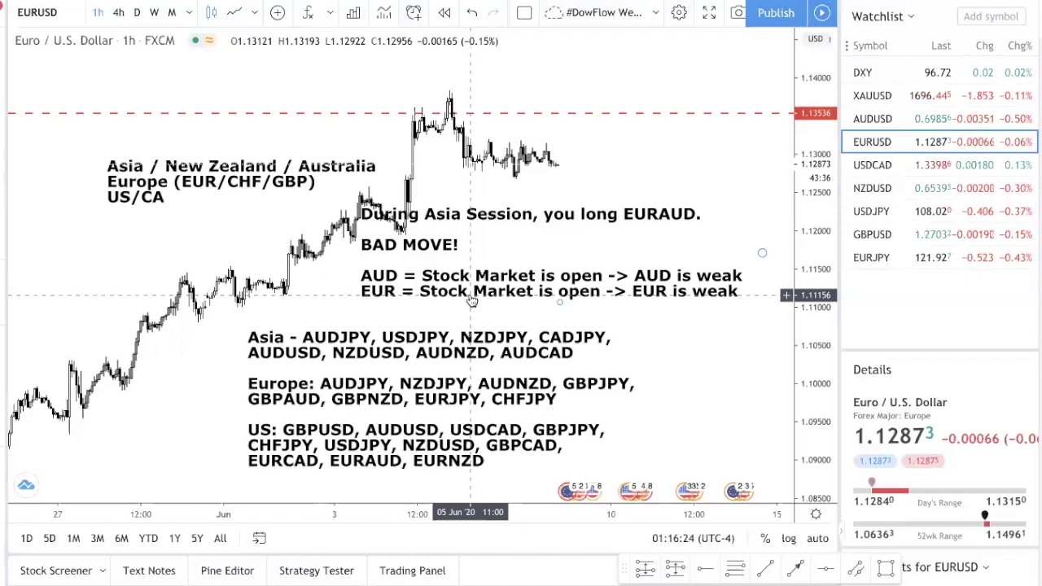
pyautogui.click(317, 386)
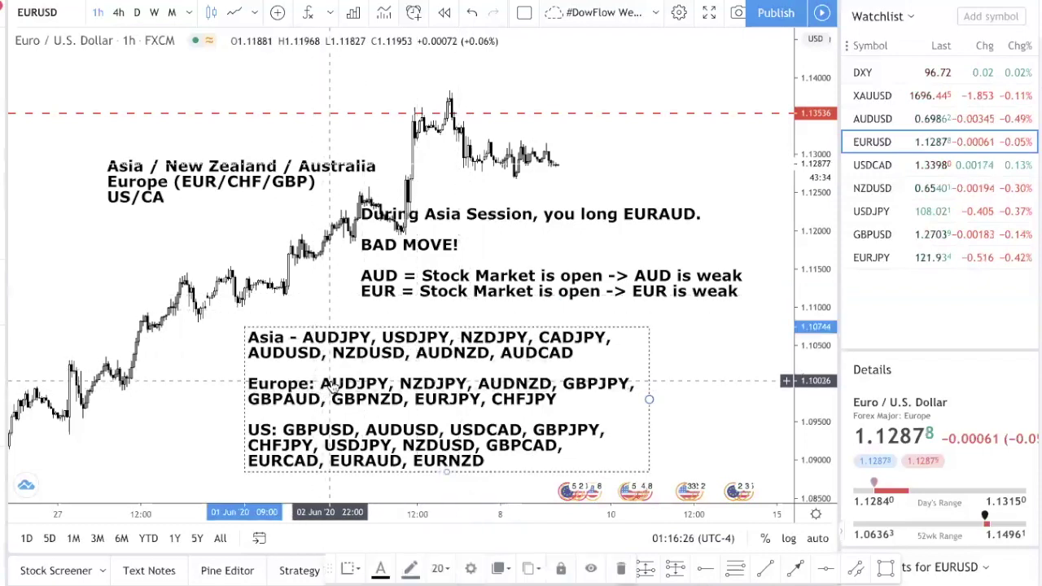